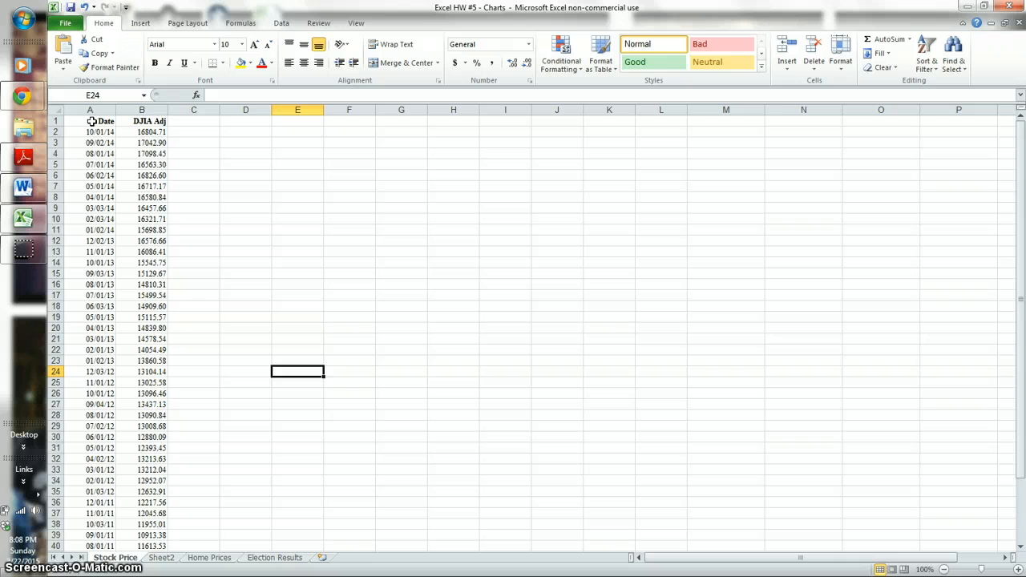
Insert a basic 2-D line chart from the Date and DJIA Adj Close data in A1:B47
{"action": "left_click_drag", "start_coordinate": [91, 121], "coordinate": [146, 522]}
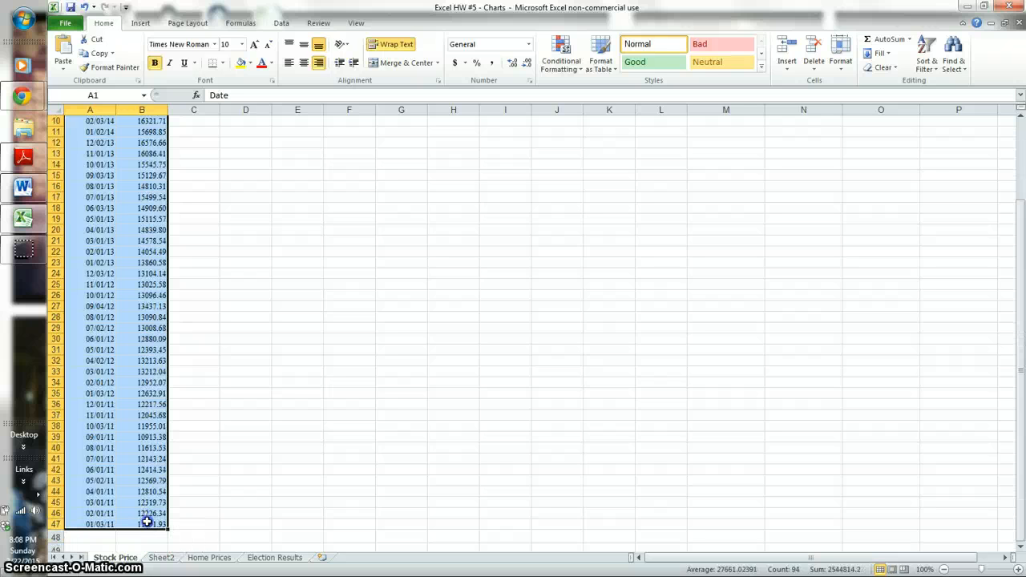
{"action": "left_click", "coordinate": [144, 22]}
{"action": "left_click", "coordinate": [318, 56]}
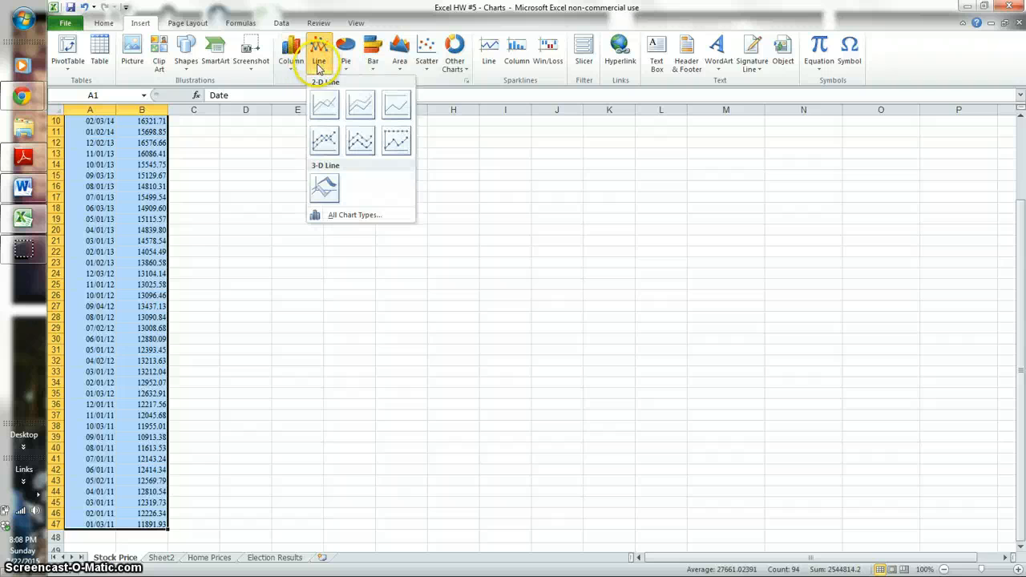
{"action": "left_click", "coordinate": [324, 104]}
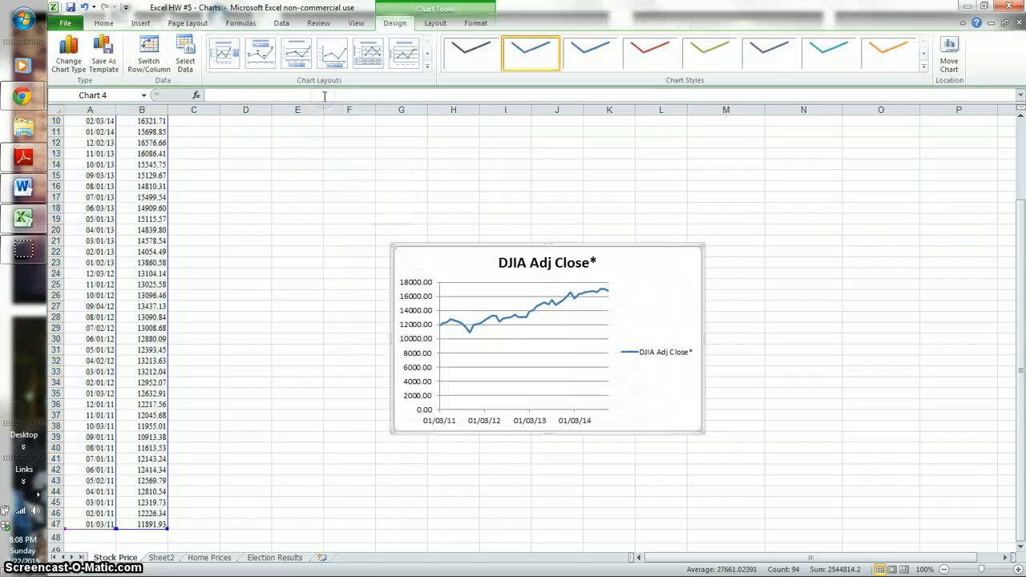
Move the line chart beside the data, starting at column C, and enlarge it to reach about column P
{"action": "left_click_drag", "start_coordinate": [424, 251], "coordinate": [224, 130]}
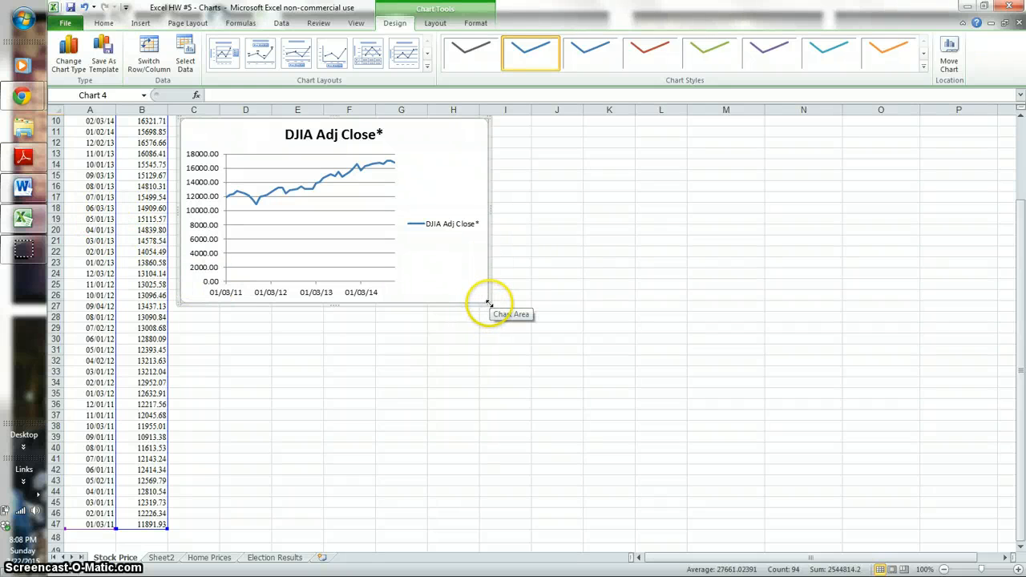
{"action": "left_click_drag", "start_coordinate": [488, 304], "coordinate": [961, 480]}
{"action": "left_click_drag", "start_coordinate": [1022, 368], "coordinate": [1015, 320]}
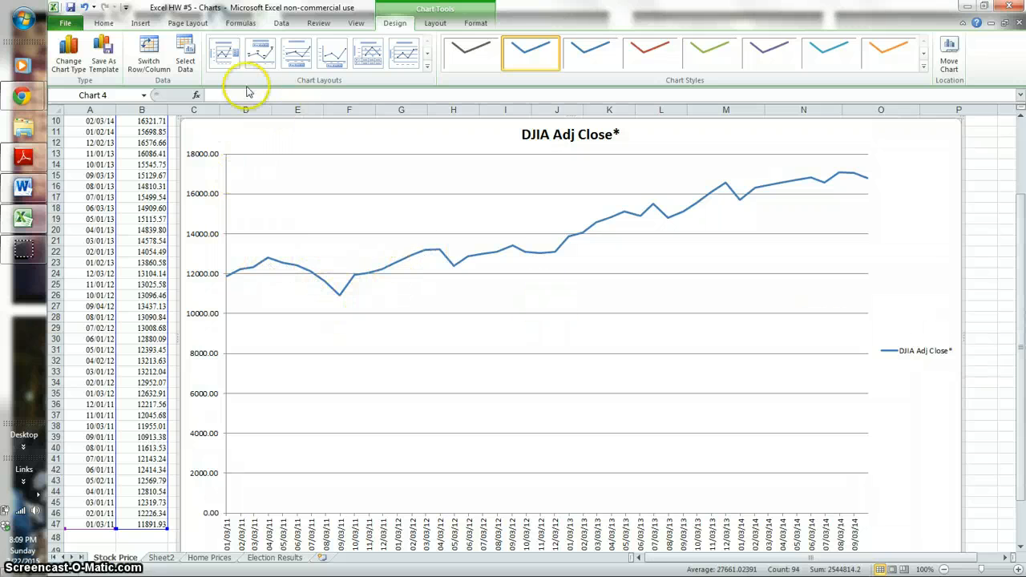
Apply Layout 1, which adds a vertical axis title, to the line chart and set that axis title to DJIA
{"action": "left_click", "coordinate": [258, 64]}
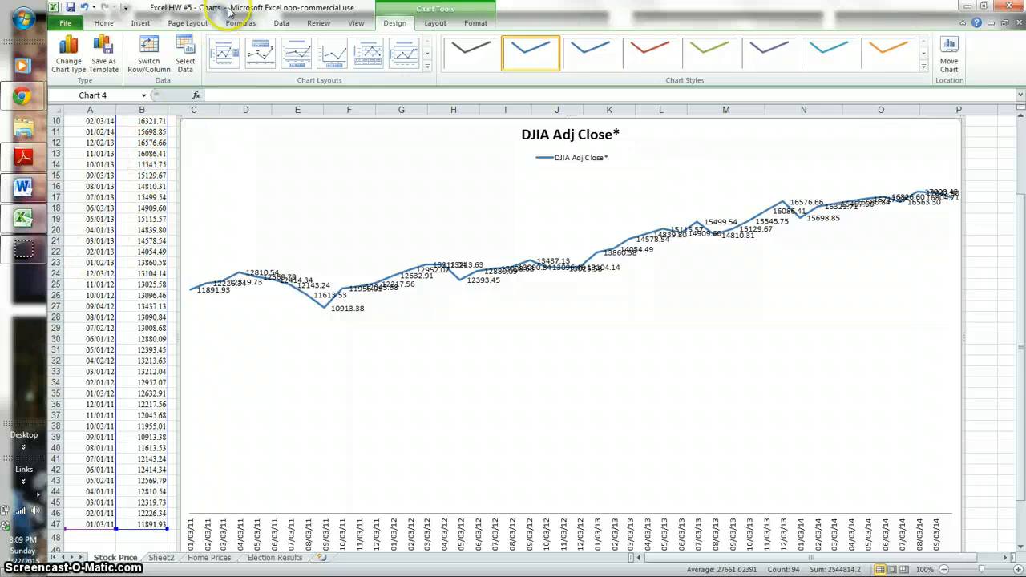
{"action": "left_click", "coordinate": [223, 64]}
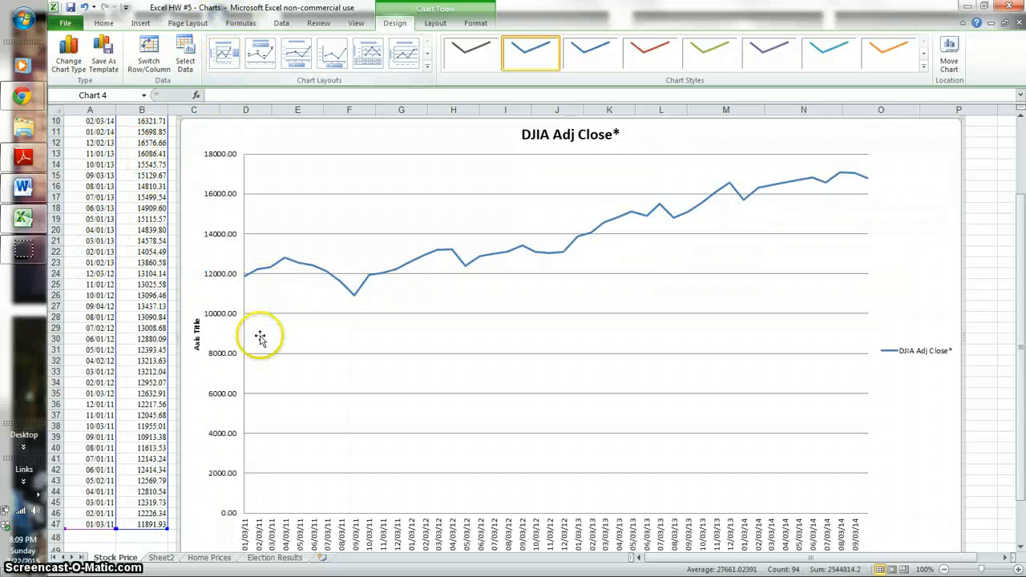
{"action": "left_click", "coordinate": [197, 334]}
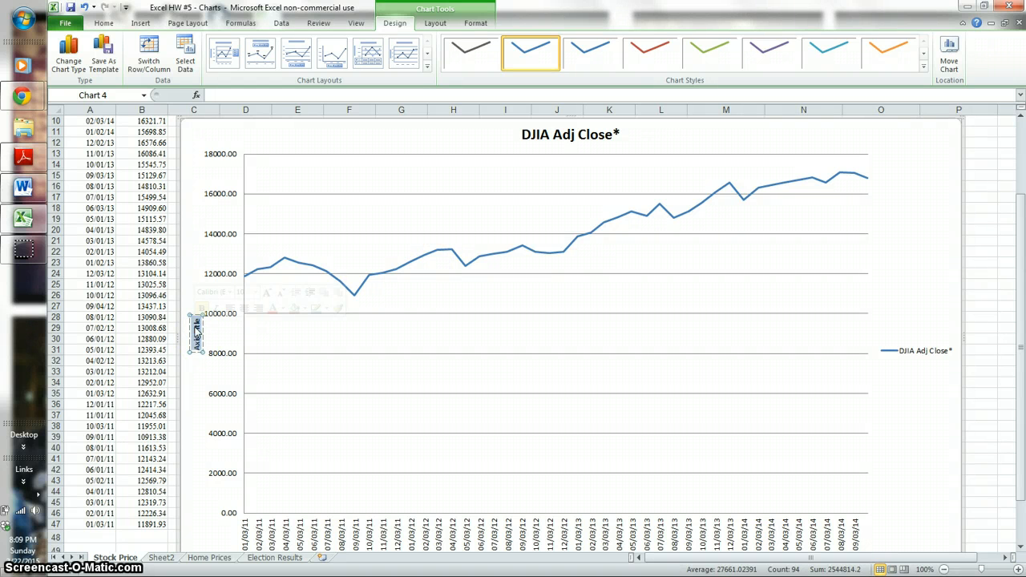
{"action": "type", "text": "DJIA"}
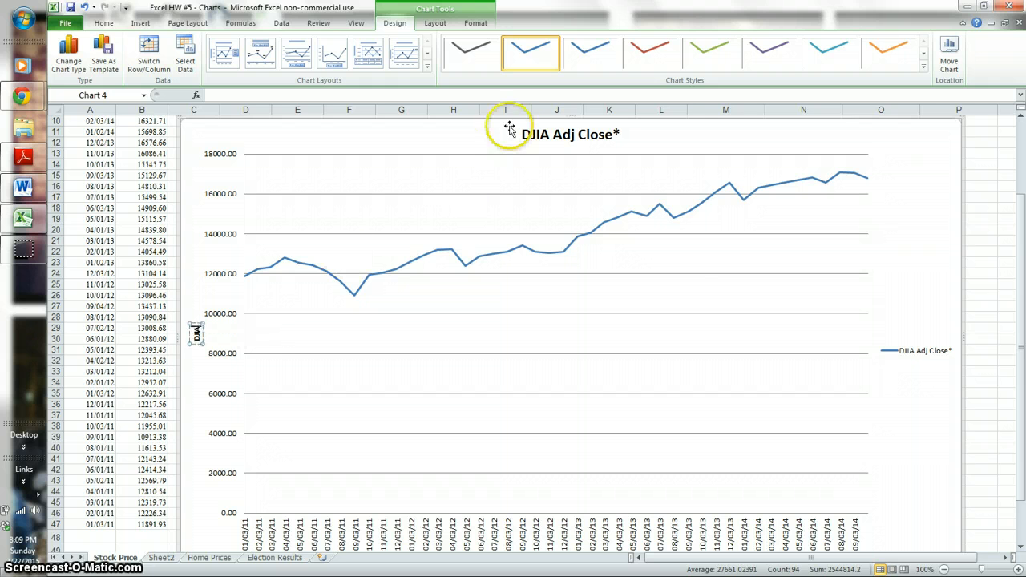
Change the line chart's title to Dow Jones Industrial Average
{"action": "double_click", "coordinate": [528, 133]}
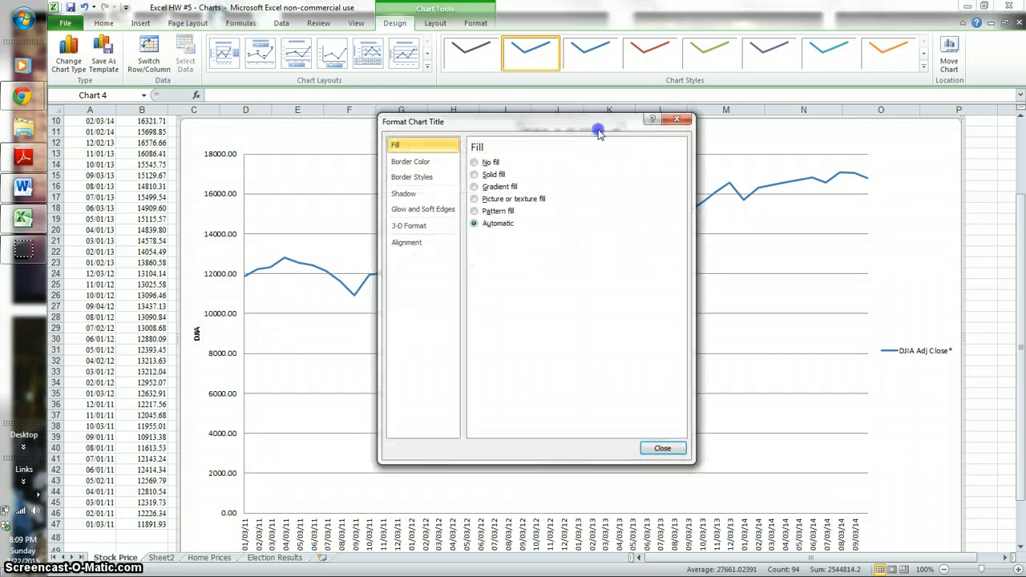
{"action": "left_click", "coordinate": [678, 120]}
{"action": "left_click_drag", "start_coordinate": [522, 135], "coordinate": [582, 129]}
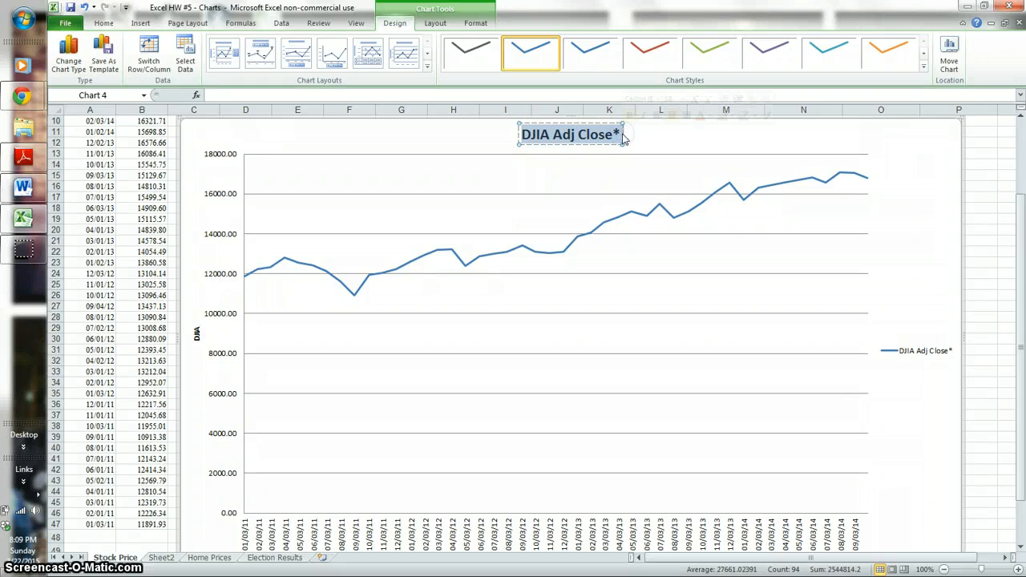
{"action": "type", "text": "D"}
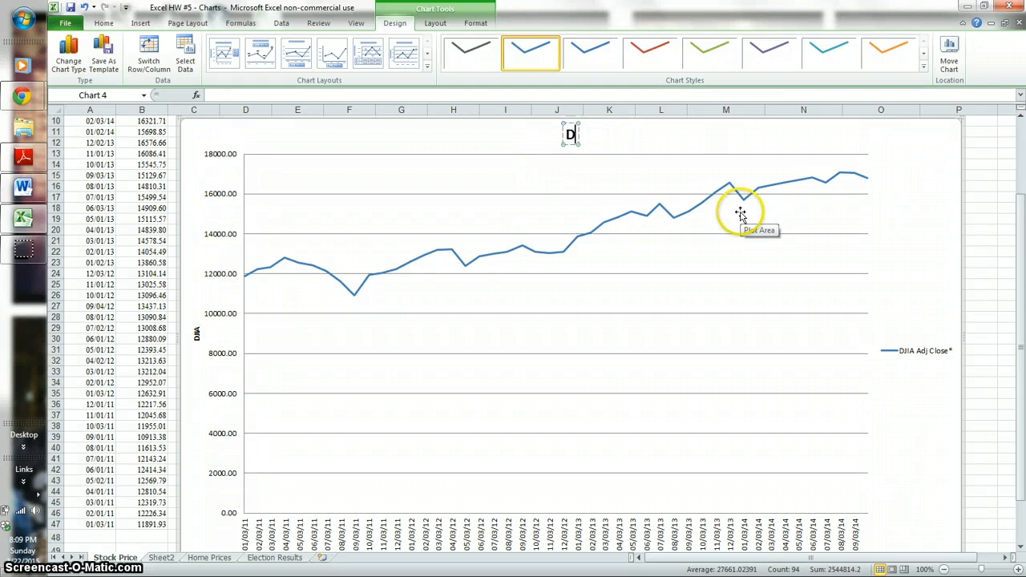
{"action": "type", "text": "ow Jones"}
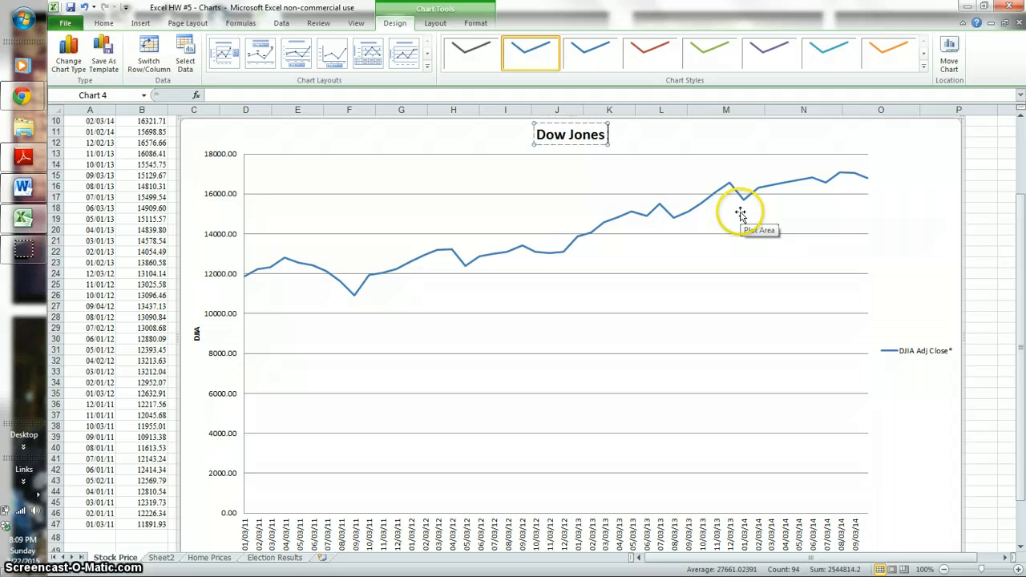
{"action": "type", "text": " Ind"}
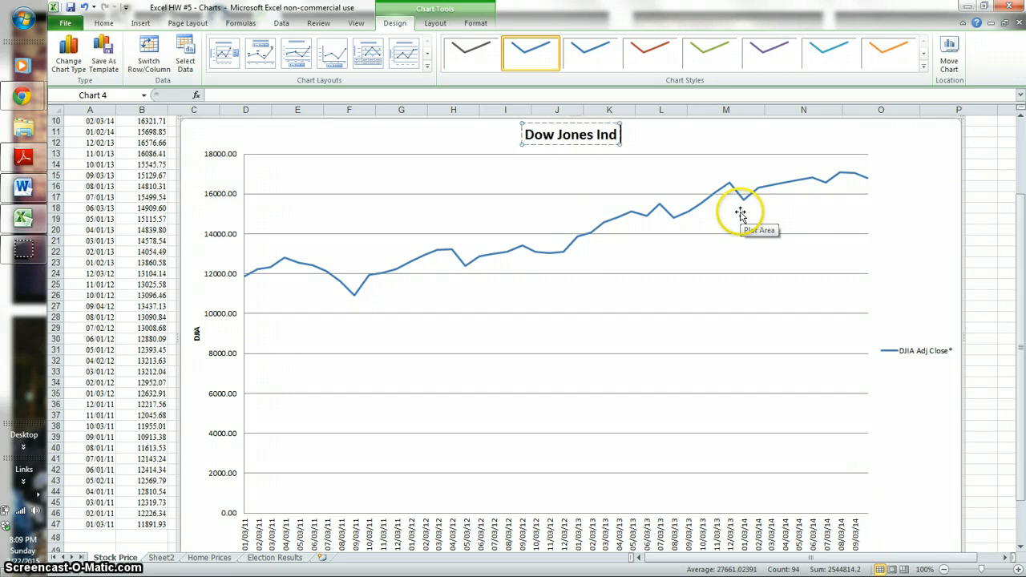
{"action": "type", "text": "ustrial"}
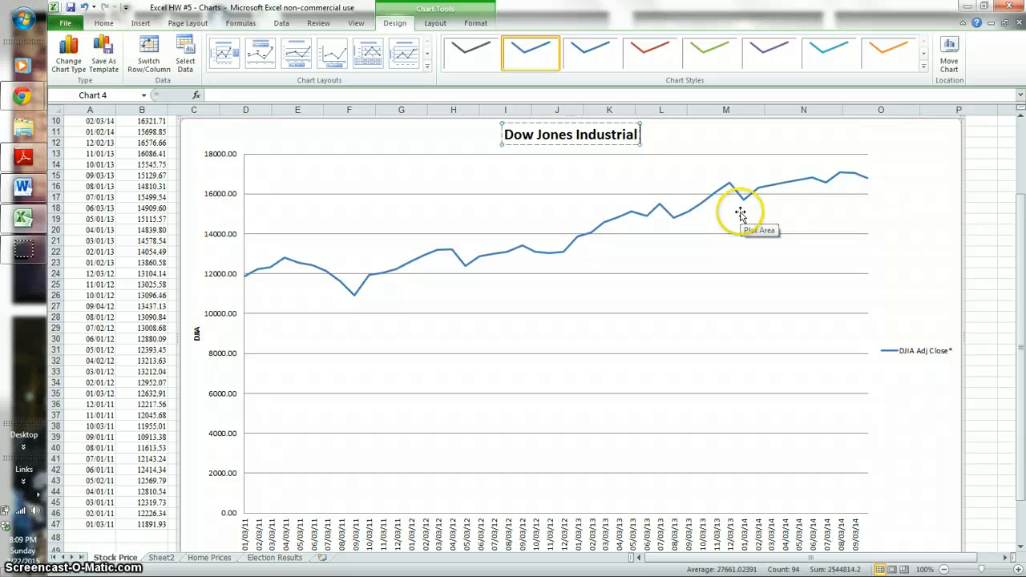
{"action": "type", "text": " Average"}
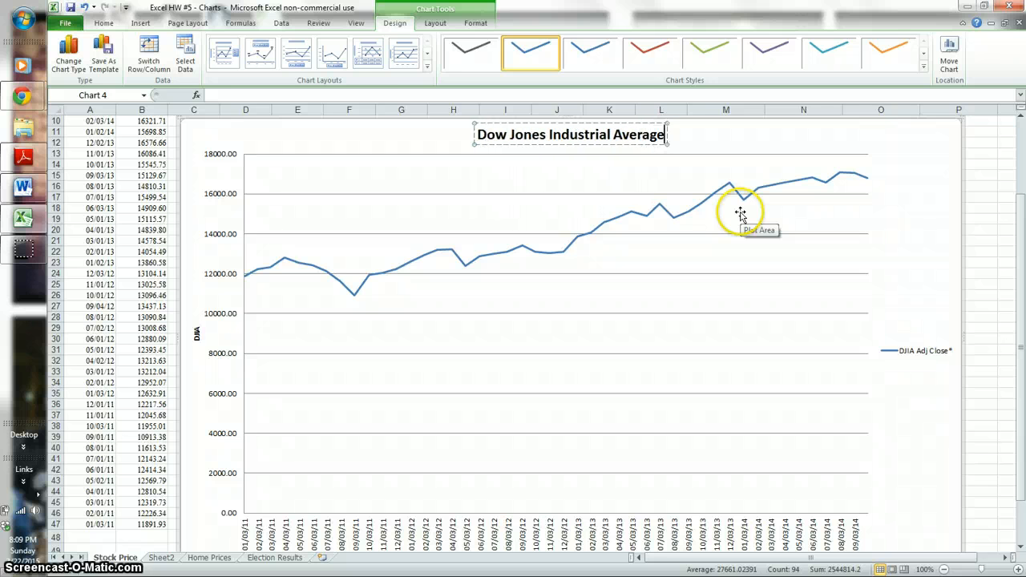
{"action": "left_click", "coordinate": [893, 244]}
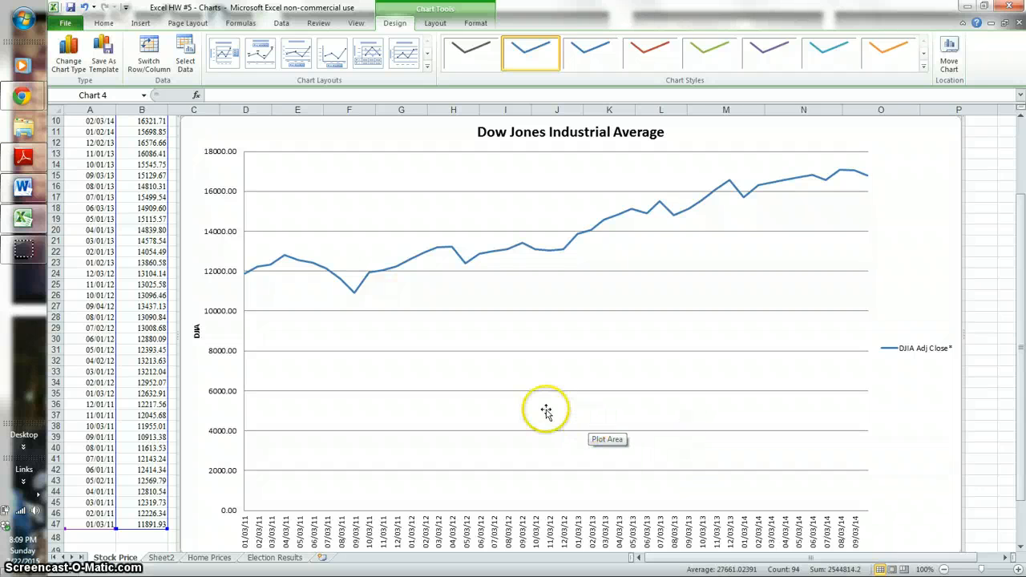
Delete the Sheet2 worksheet containing the old pivot table
{"action": "right_click", "coordinate": [163, 559]}
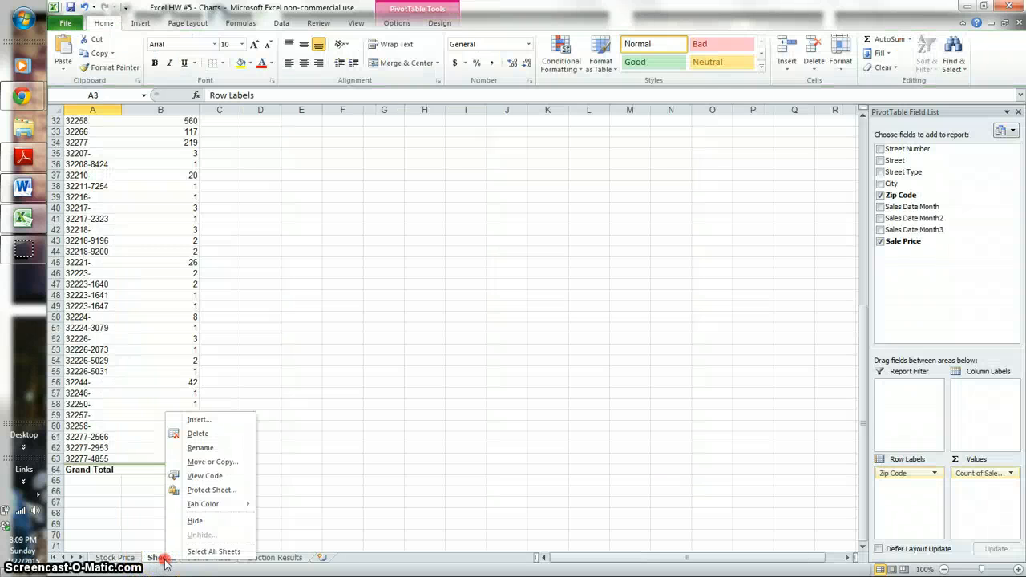
{"action": "left_click", "coordinate": [201, 433]}
{"action": "left_click", "coordinate": [497, 319]}
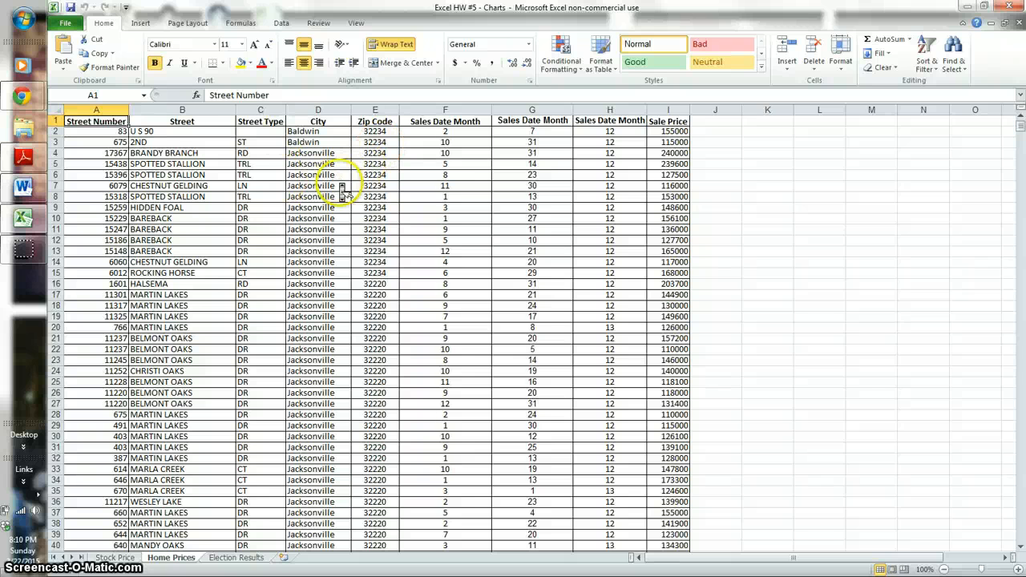
Create a PivotTable on a new worksheet from the Home Prices data in A1:I8053
{"action": "scroll", "coordinate": [342, 191], "scroll_direction": "down", "scroll_amount": 9}
{"action": "scroll", "coordinate": [342, 190], "scroll_direction": "up", "scroll_amount": 9}
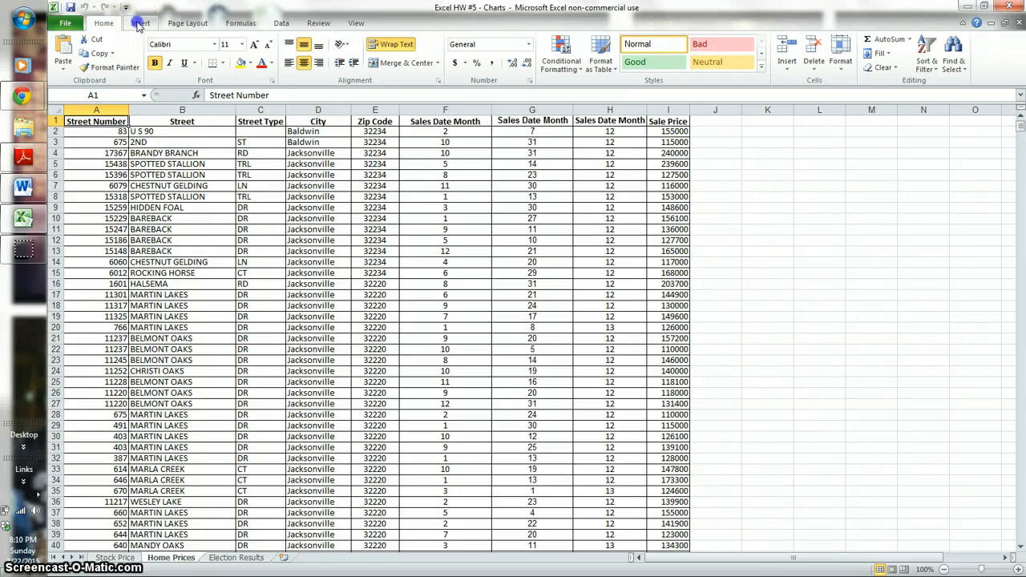
{"action": "left_click", "coordinate": [138, 25]}
{"action": "left_click", "coordinate": [69, 53]}
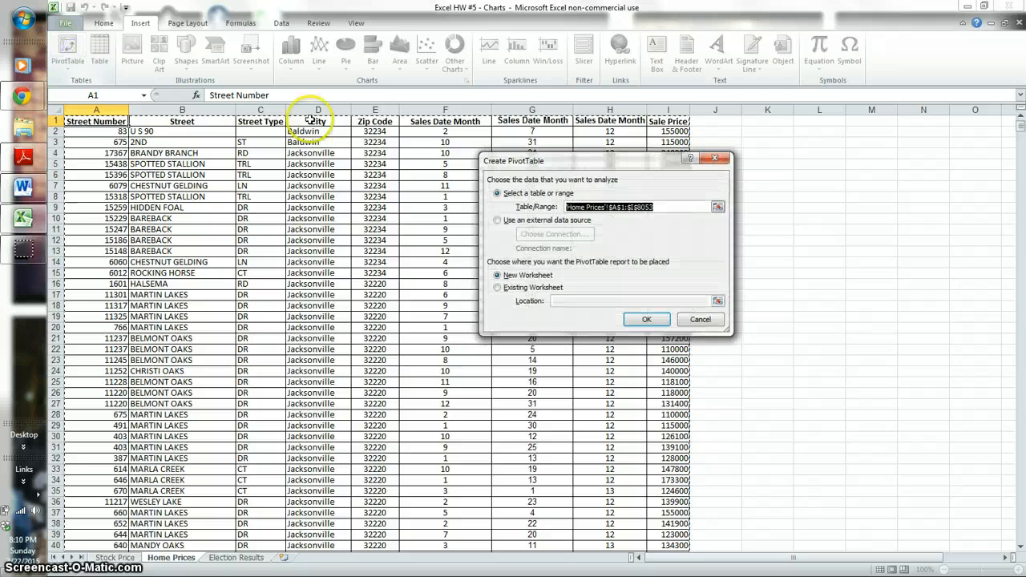
{"action": "left_click", "coordinate": [646, 321]}
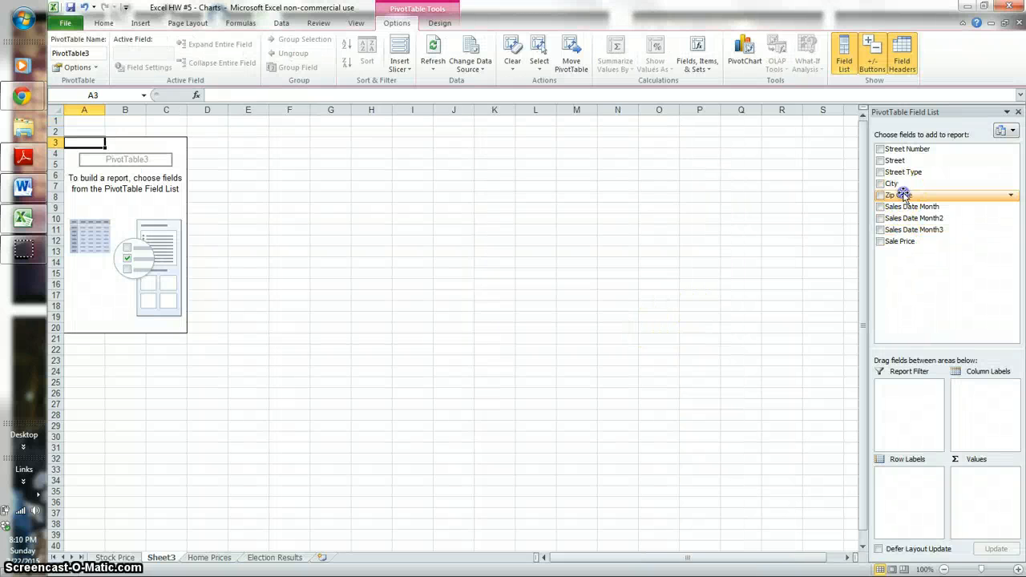
Add Zip Code as the PivotTable's row labels and Sale Price as its values
{"action": "left_click_drag", "start_coordinate": [903, 195], "coordinate": [906, 471]}
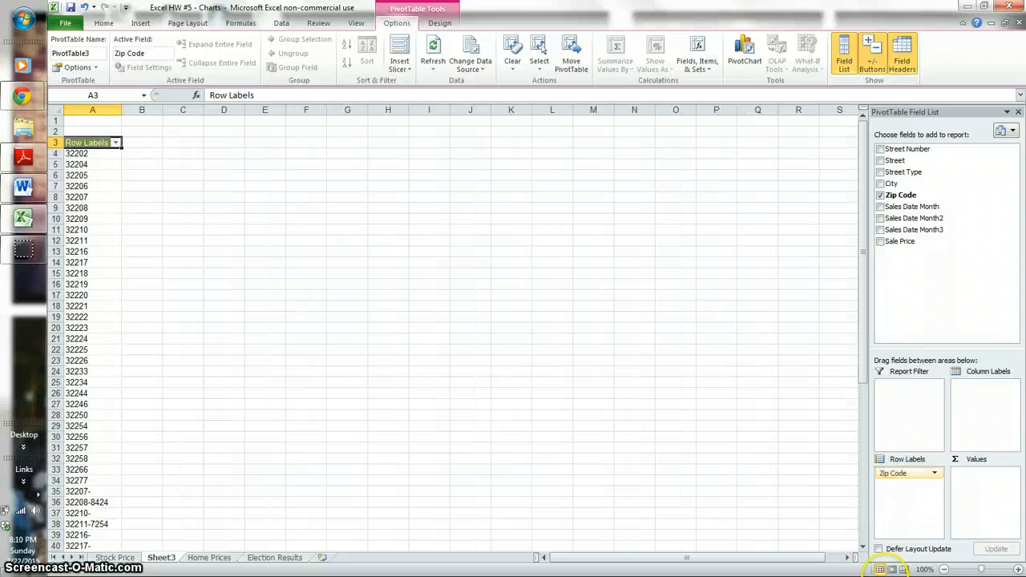
{"action": "left_click_drag", "start_coordinate": [901, 241], "coordinate": [980, 469]}
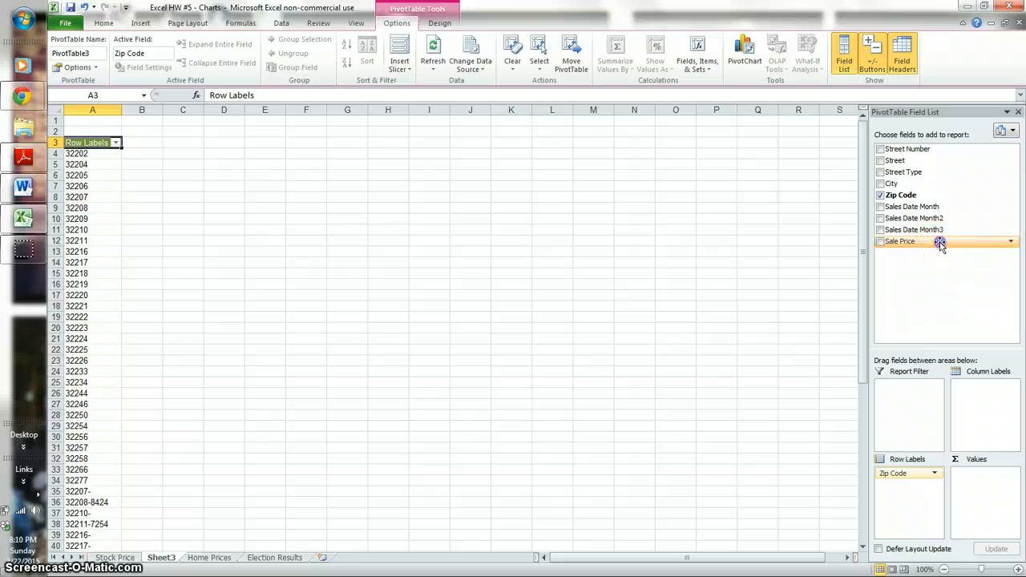
{"action": "left_click_drag", "start_coordinate": [939, 242], "coordinate": [975, 478]}
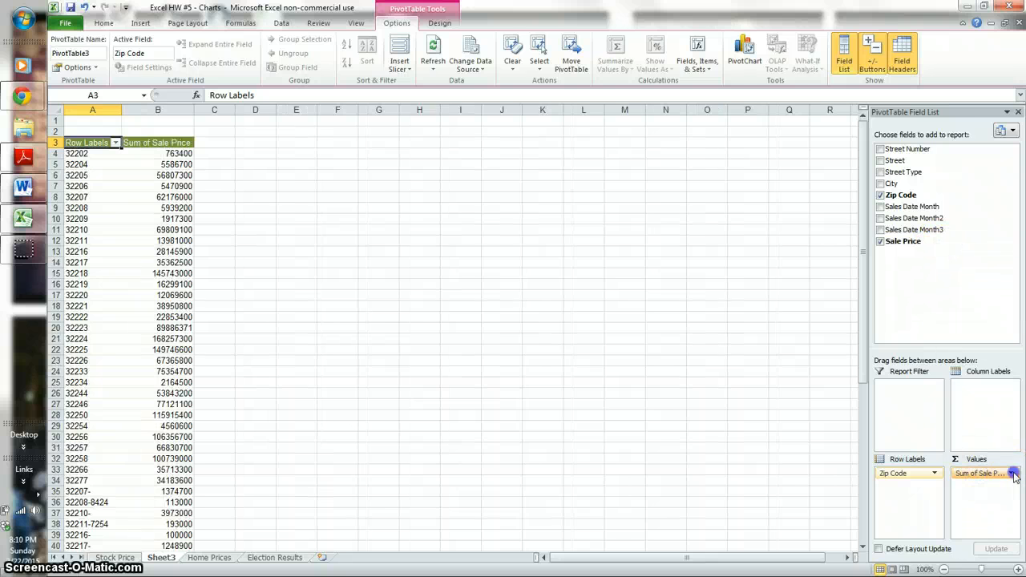
Summarize the PivotTable's Sale Price values by Count
{"action": "left_click", "coordinate": [1008, 473]}
{"action": "left_click", "coordinate": [998, 460]}
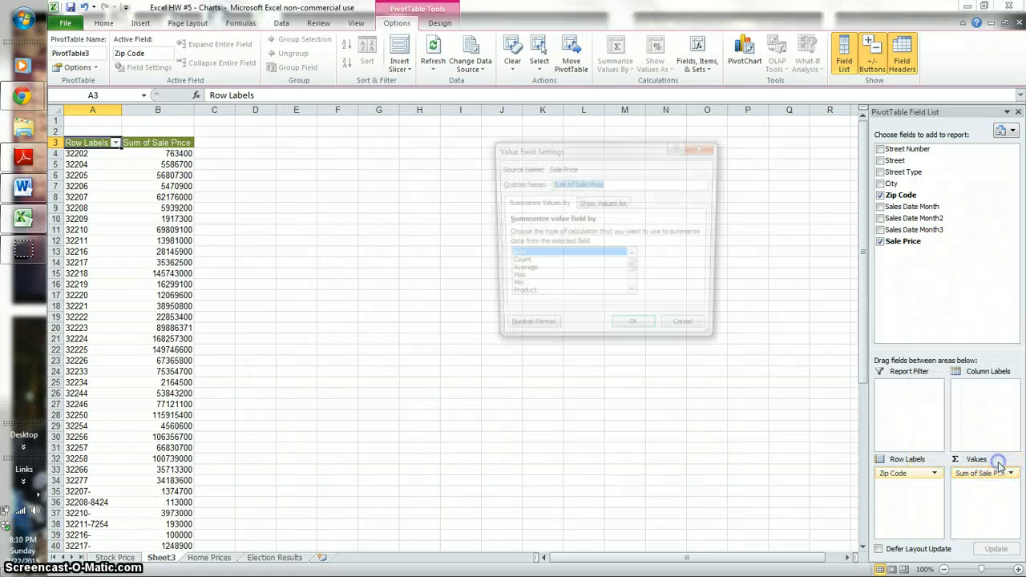
{"action": "left_click", "coordinate": [596, 267]}
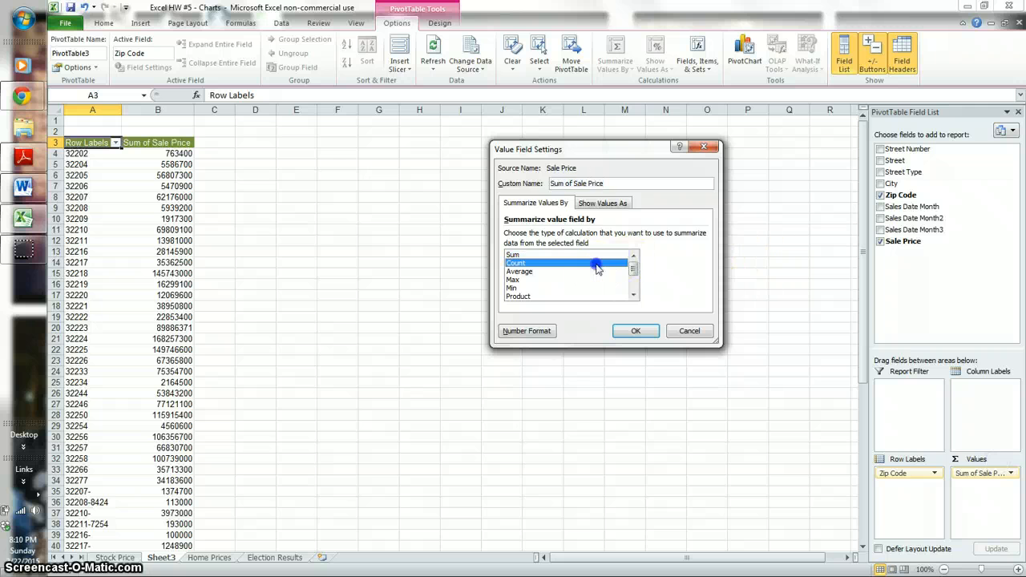
{"action": "left_click", "coordinate": [625, 327]}
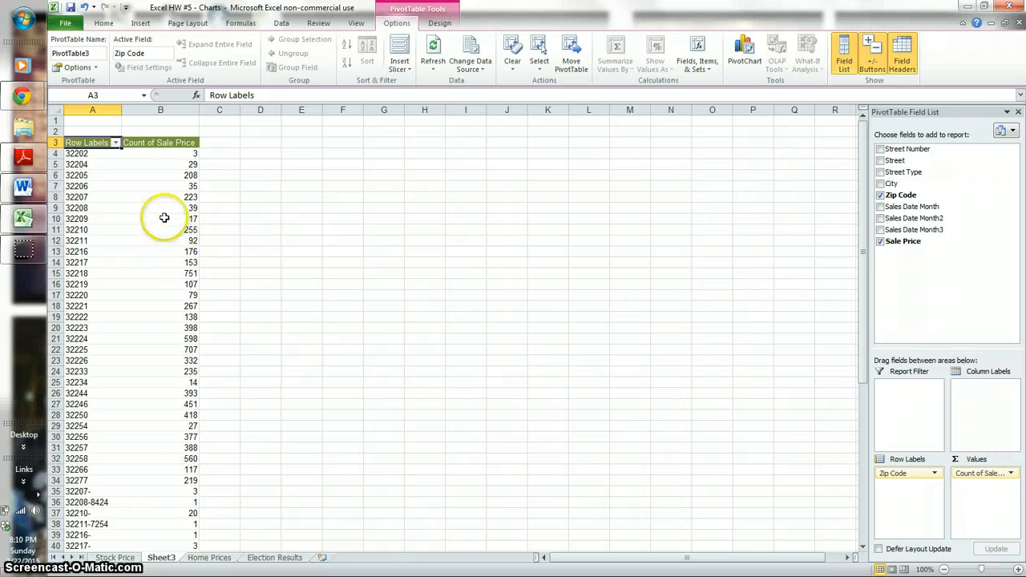
Insert a 2-D clustered bar chart from the zip code counts in A4:B63, leaving out the Grand Total row
{"action": "scroll", "coordinate": [248, 147], "scroll_direction": "down", "scroll_amount": 2}
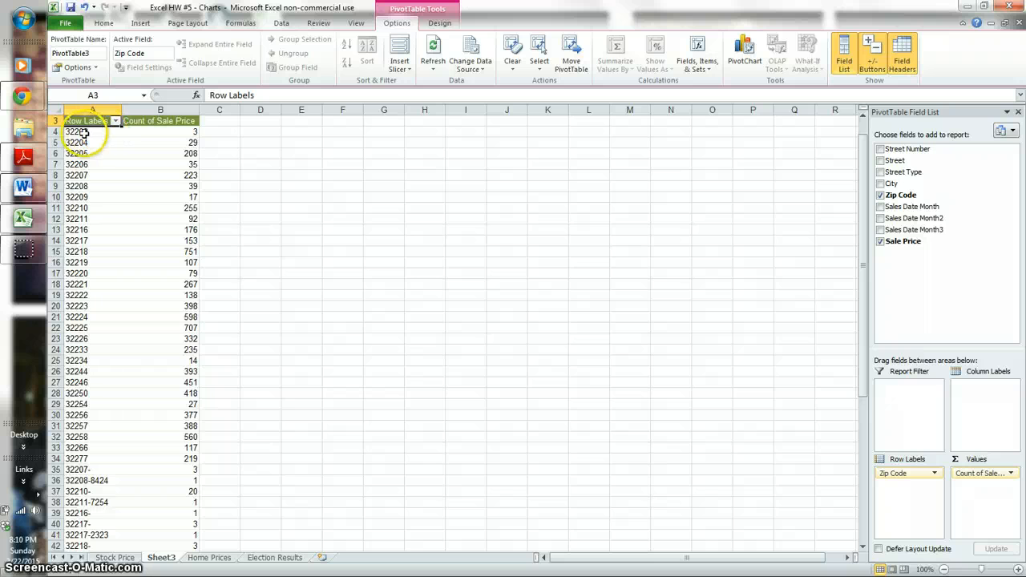
{"action": "left_click_drag", "start_coordinate": [80, 133], "coordinate": [183, 529]}
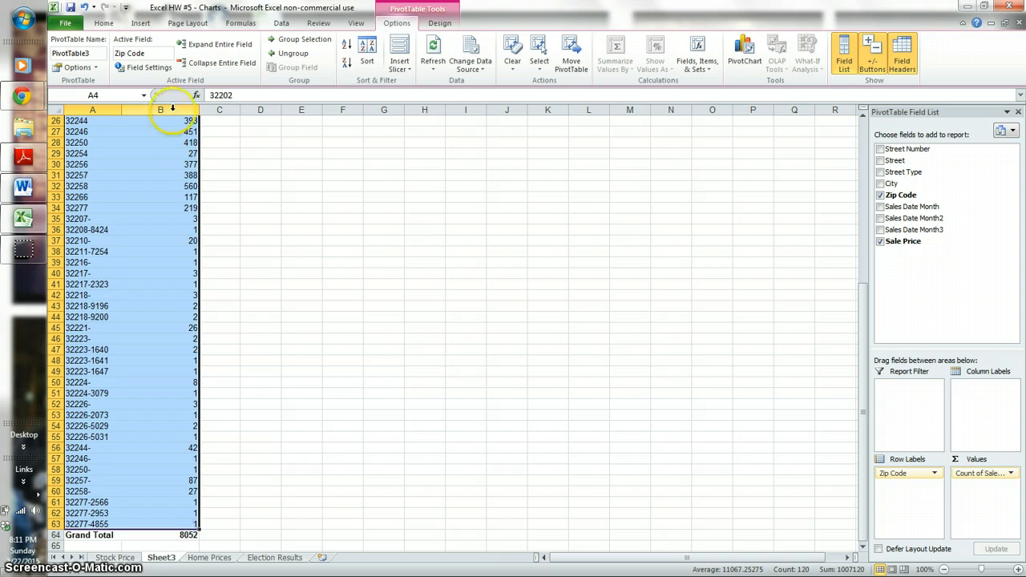
{"action": "left_click", "coordinate": [142, 23]}
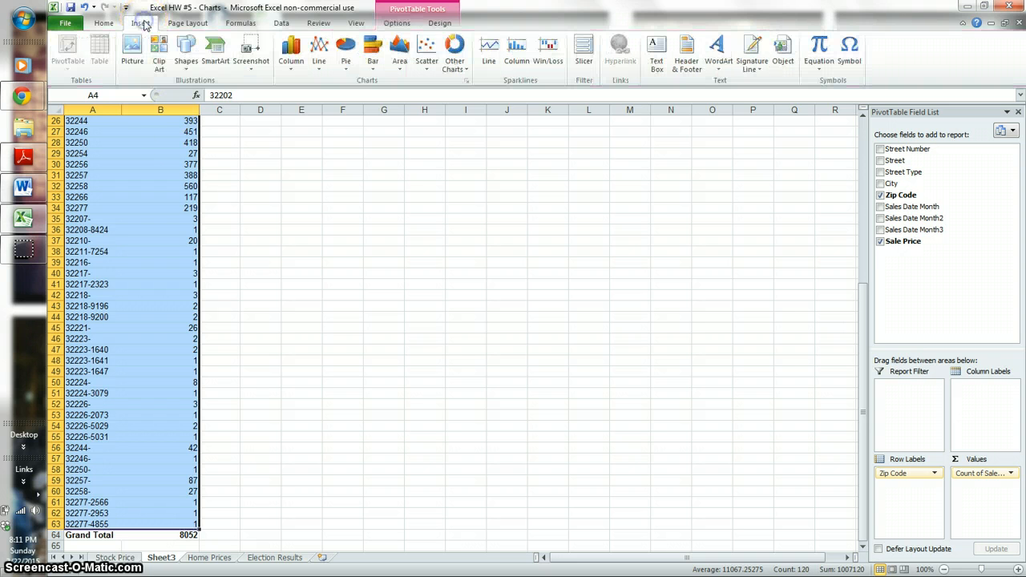
{"action": "left_click", "coordinate": [372, 64]}
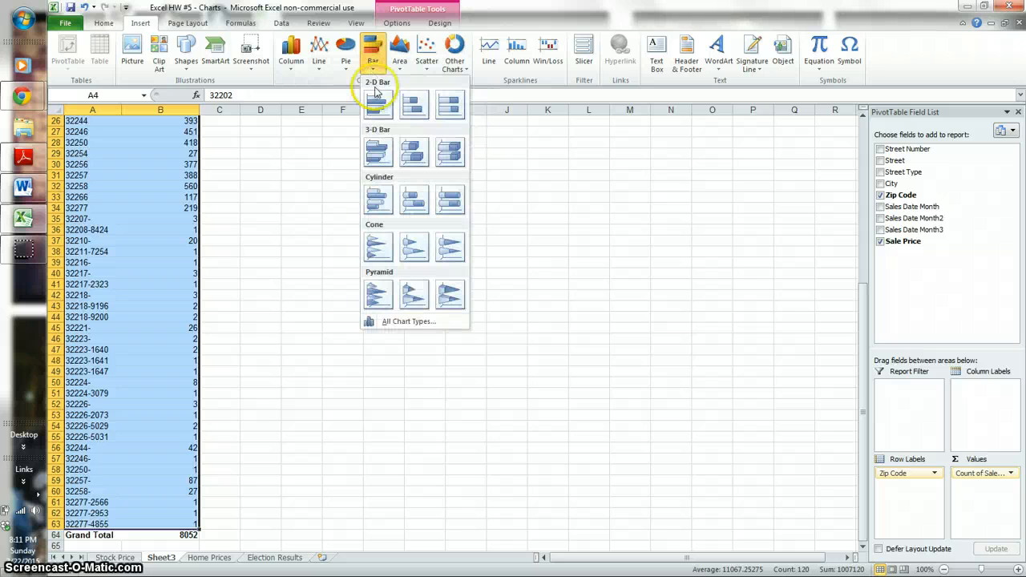
{"action": "left_click", "coordinate": [376, 102]}
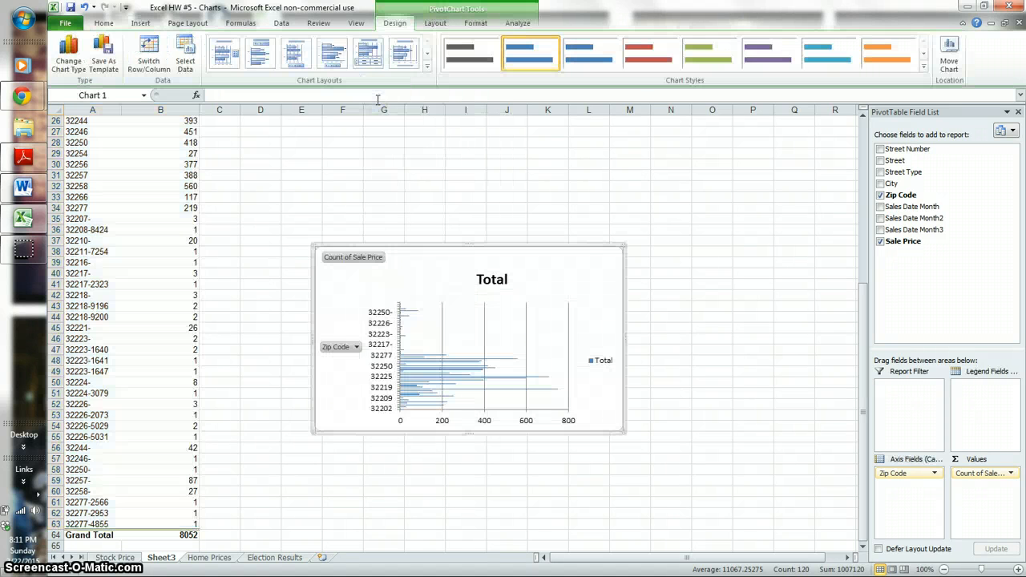
{"action": "right_click", "coordinate": [392, 345]}
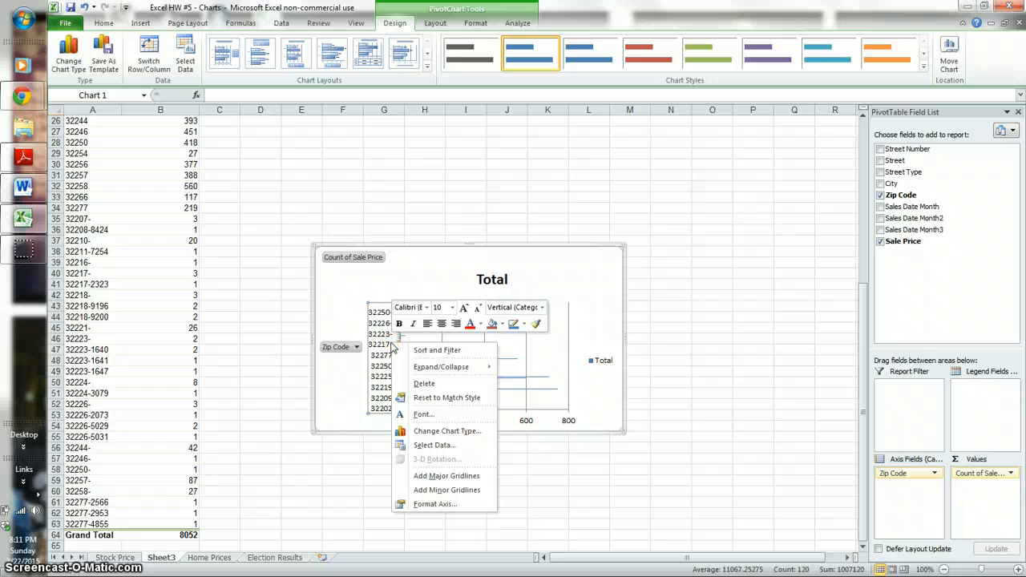
{"action": "mouse_move", "coordinate": [439, 369]}
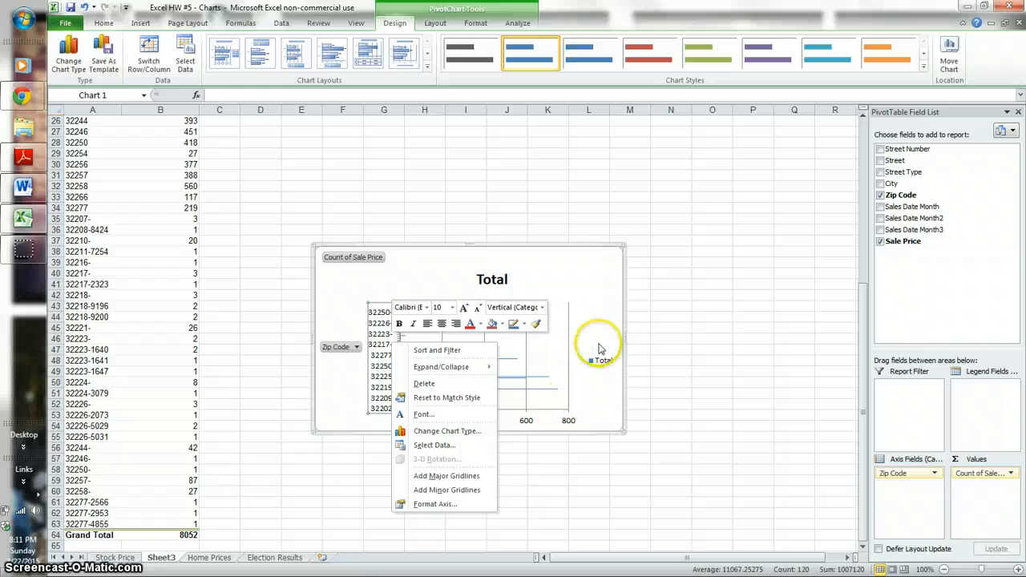
{"action": "left_click", "coordinate": [581, 304]}
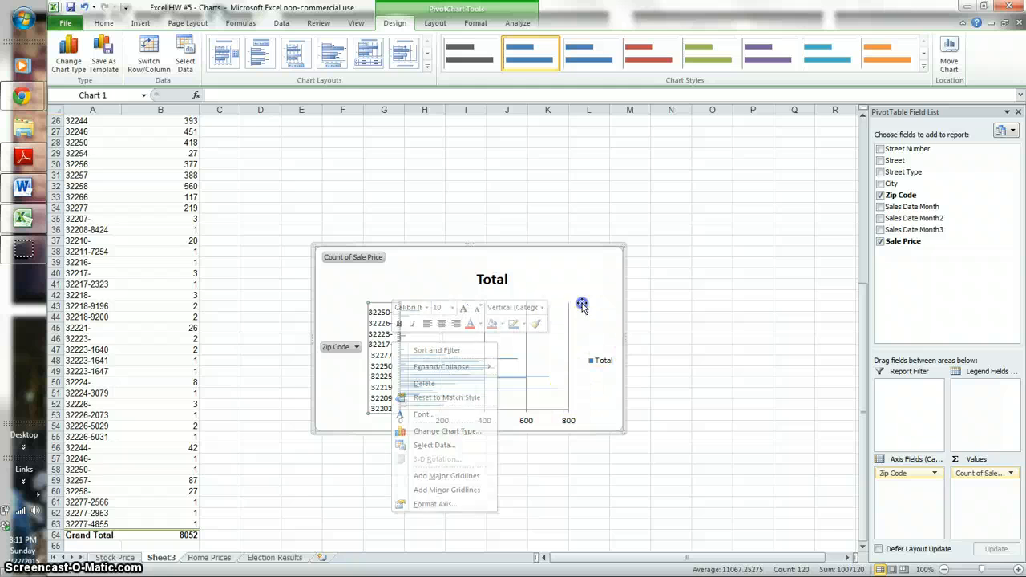
Try switching the PivotChart's rows and columns, and restore zip codes as the axis categories
{"action": "left_click", "coordinate": [148, 61]}
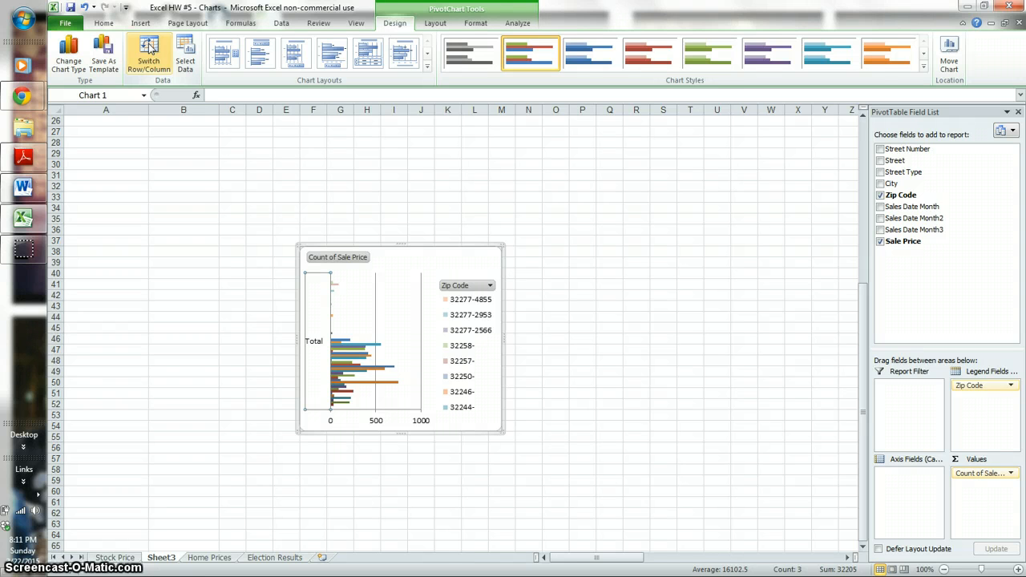
{"action": "left_click", "coordinate": [149, 58]}
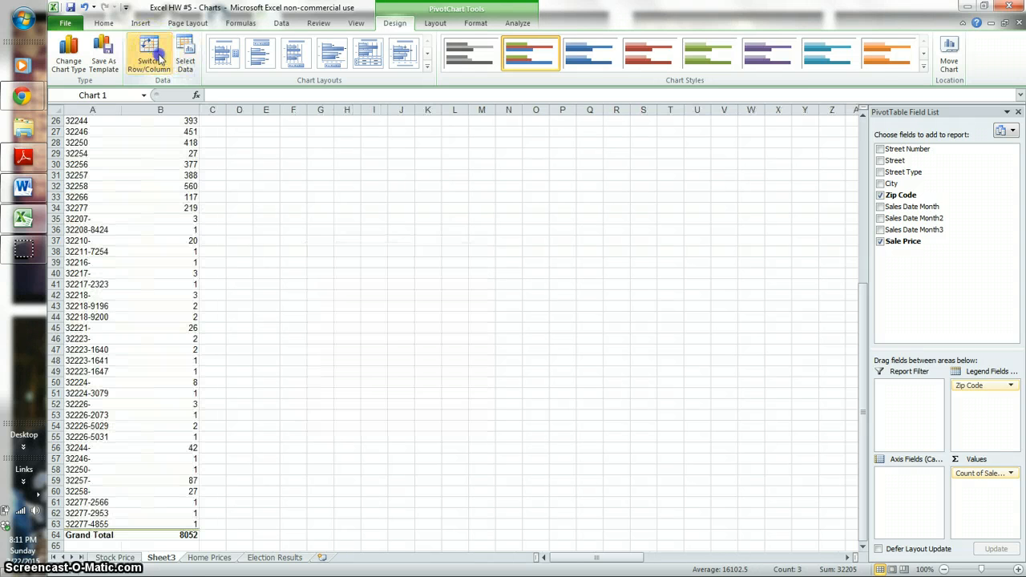
{"action": "left_click", "coordinate": [160, 60]}
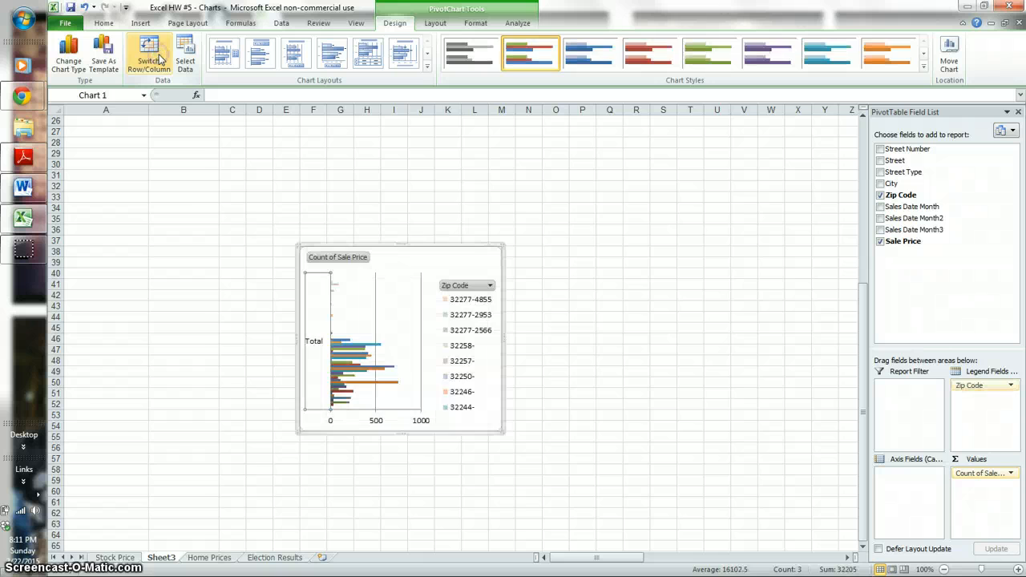
{"action": "left_click", "coordinate": [165, 60]}
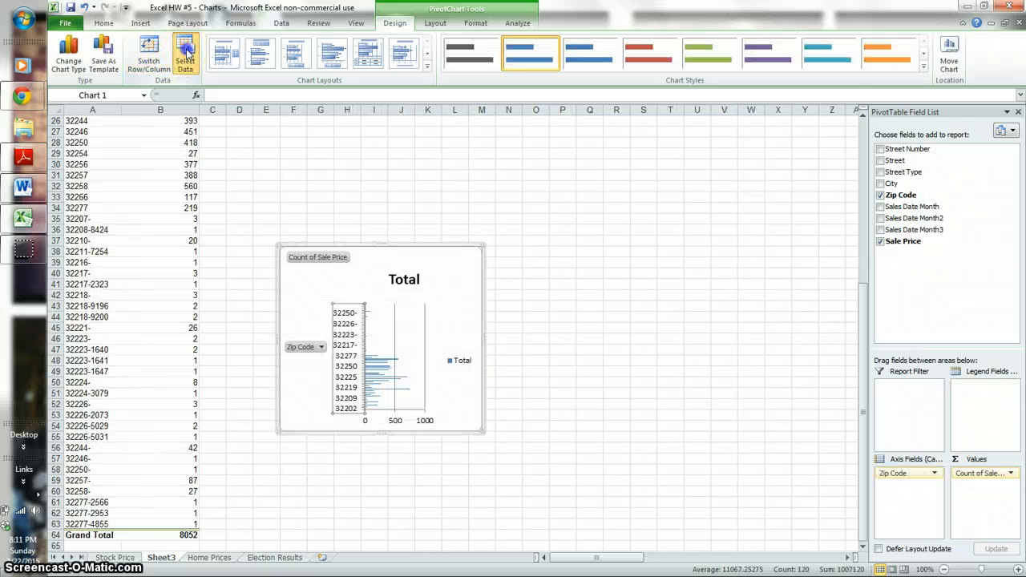
Examine the PivotChart's data source, the available bar chart types and the horizontal axis options
{"action": "left_click", "coordinate": [185, 53]}
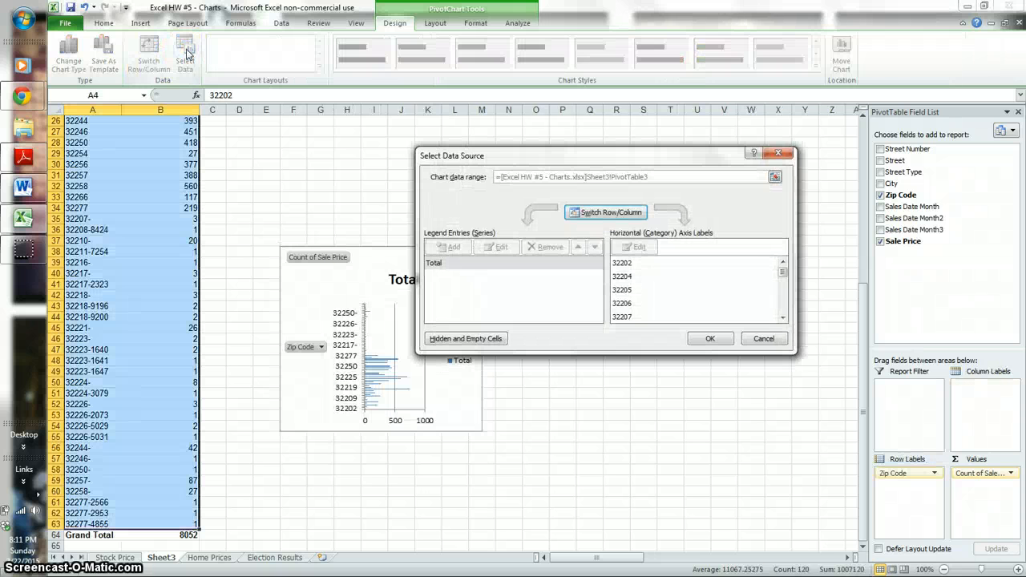
{"action": "left_click", "coordinate": [777, 153]}
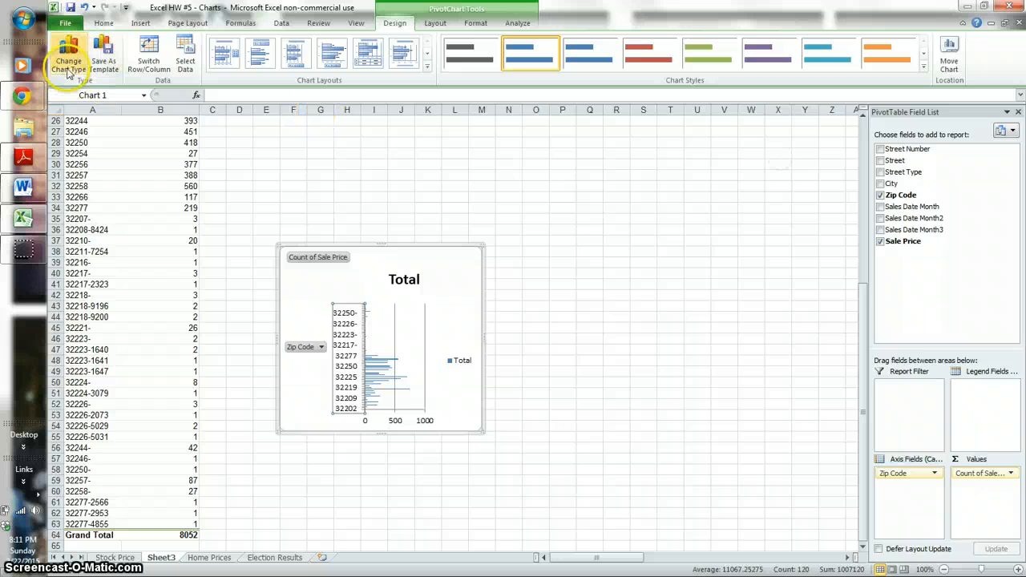
{"action": "left_click", "coordinate": [68, 61]}
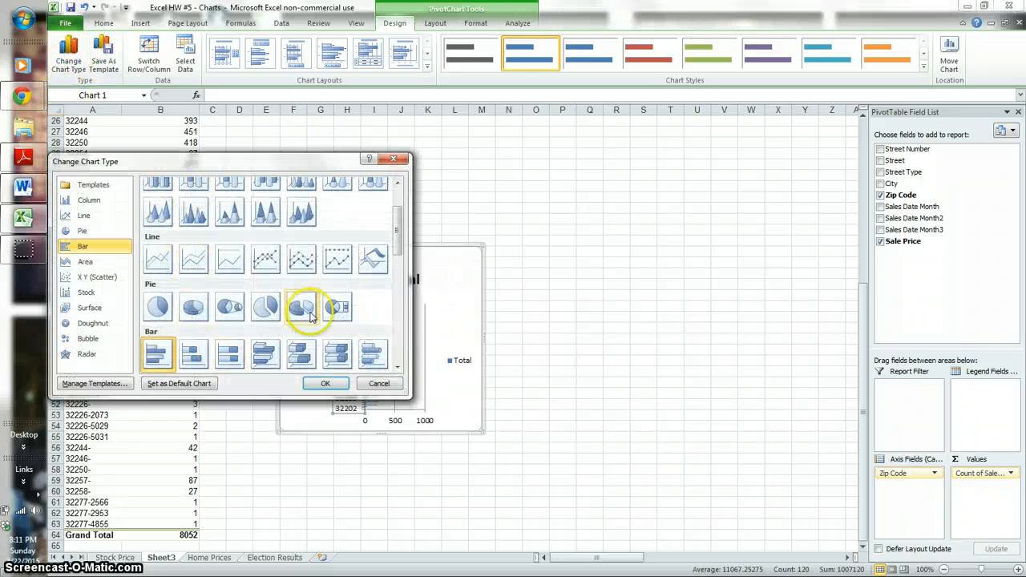
{"action": "left_click_drag", "start_coordinate": [399, 246], "coordinate": [402, 282]}
{"action": "left_click_drag", "start_coordinate": [401, 282], "coordinate": [401, 270]}
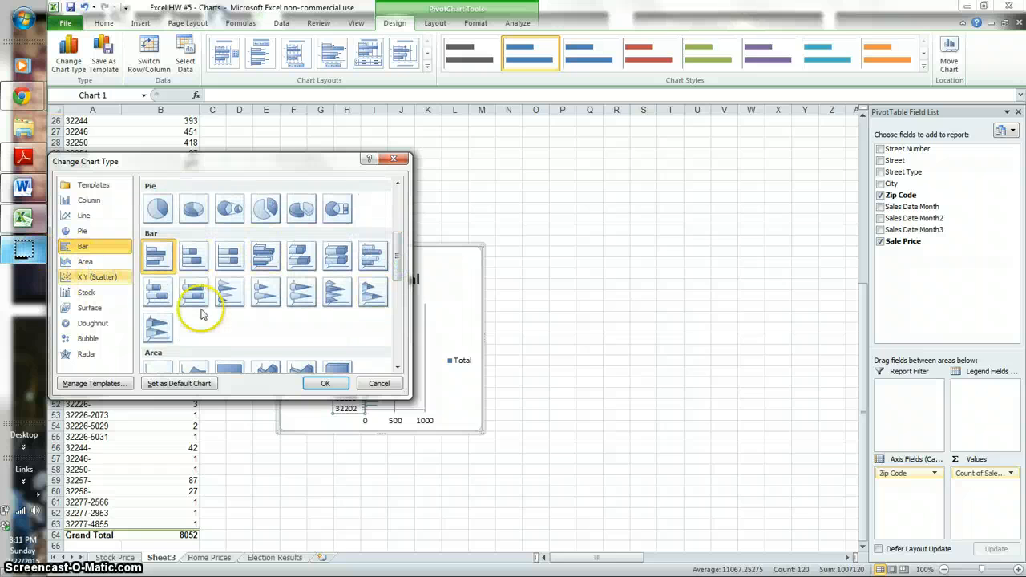
{"action": "left_click", "coordinate": [377, 383]}
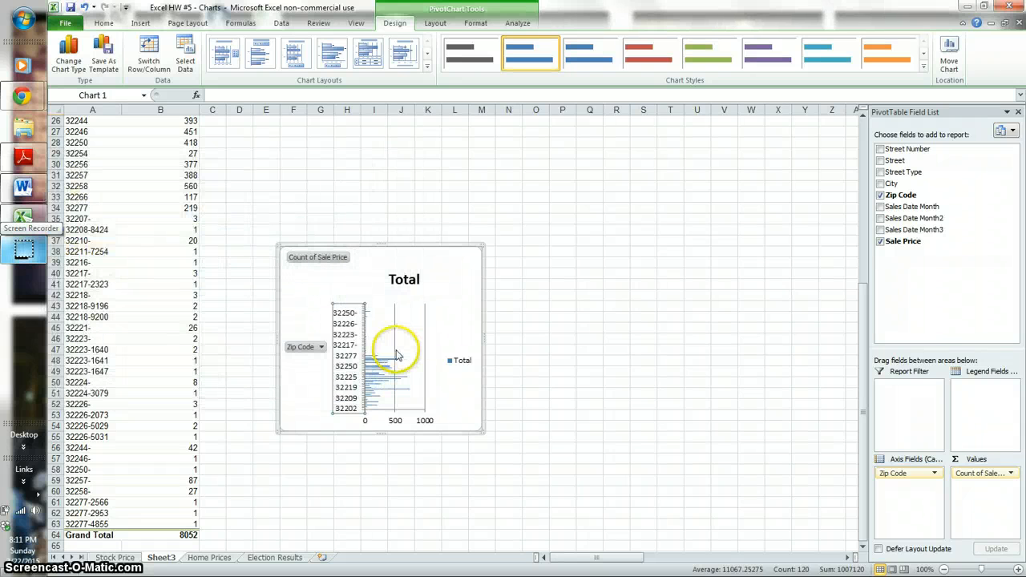
{"action": "right_click", "coordinate": [398, 355]}
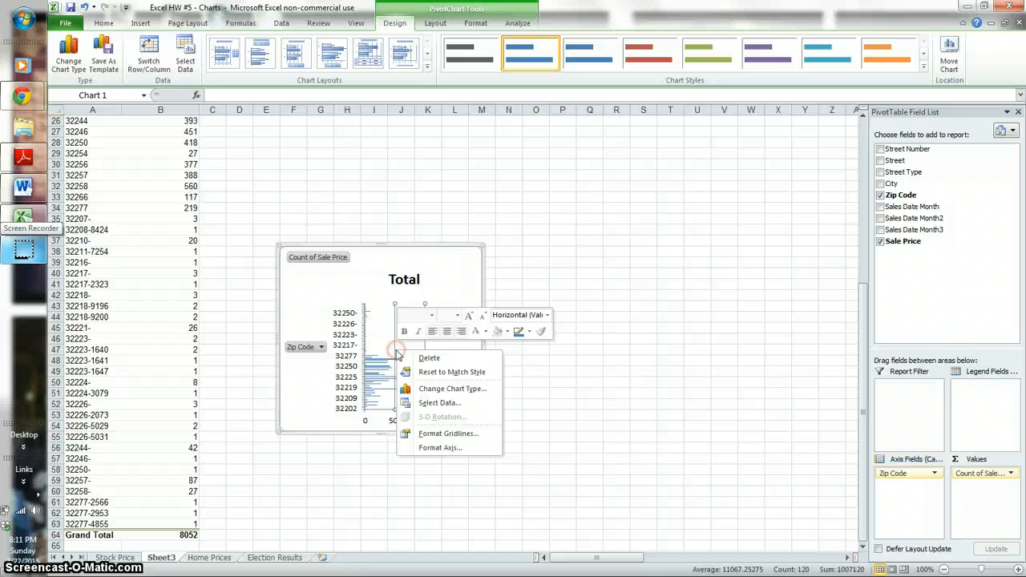
{"action": "left_click", "coordinate": [459, 452]}
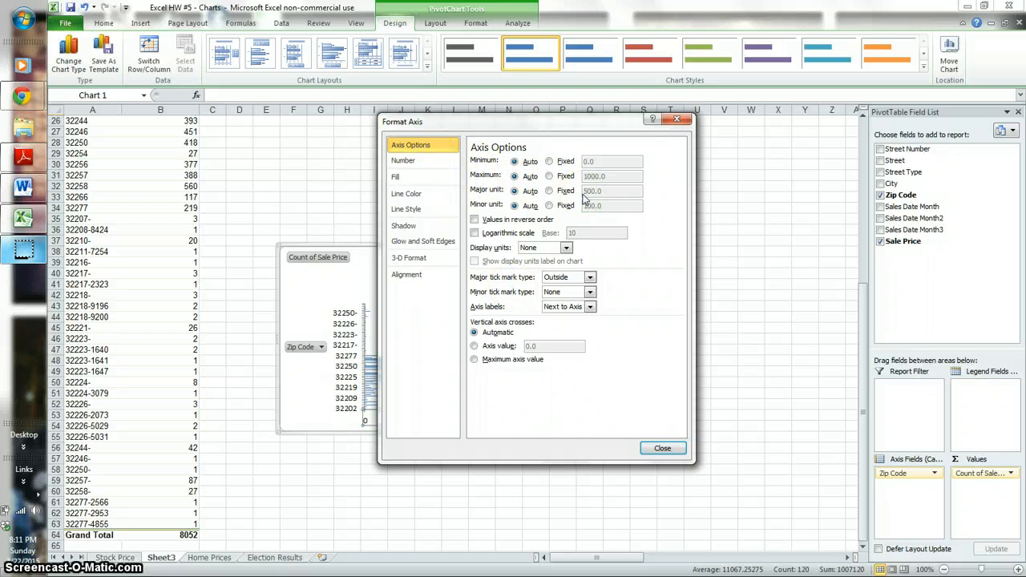
{"action": "left_click", "coordinate": [591, 308]}
{"action": "left_click", "coordinate": [626, 335]}
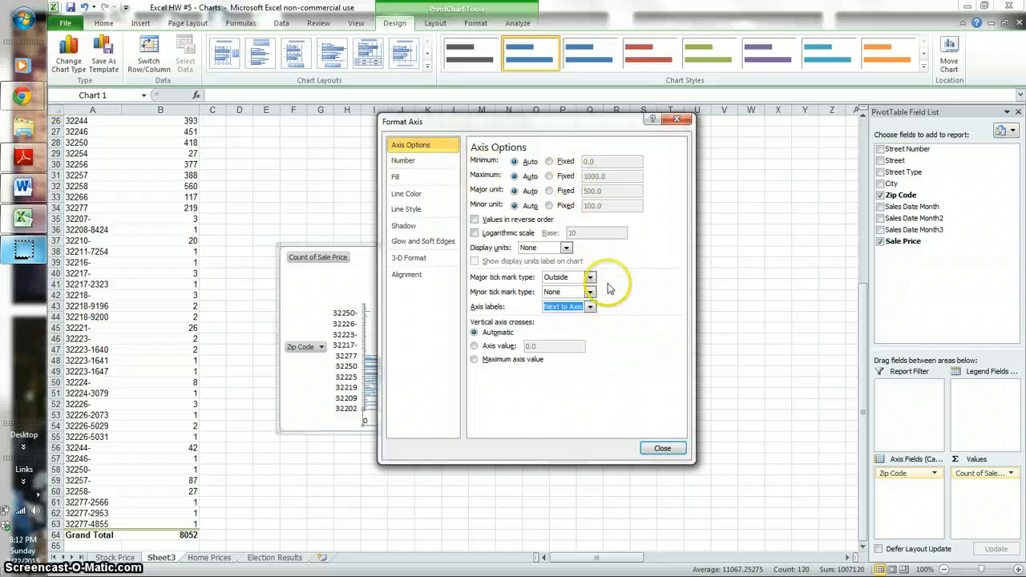
{"action": "left_click", "coordinate": [678, 120]}
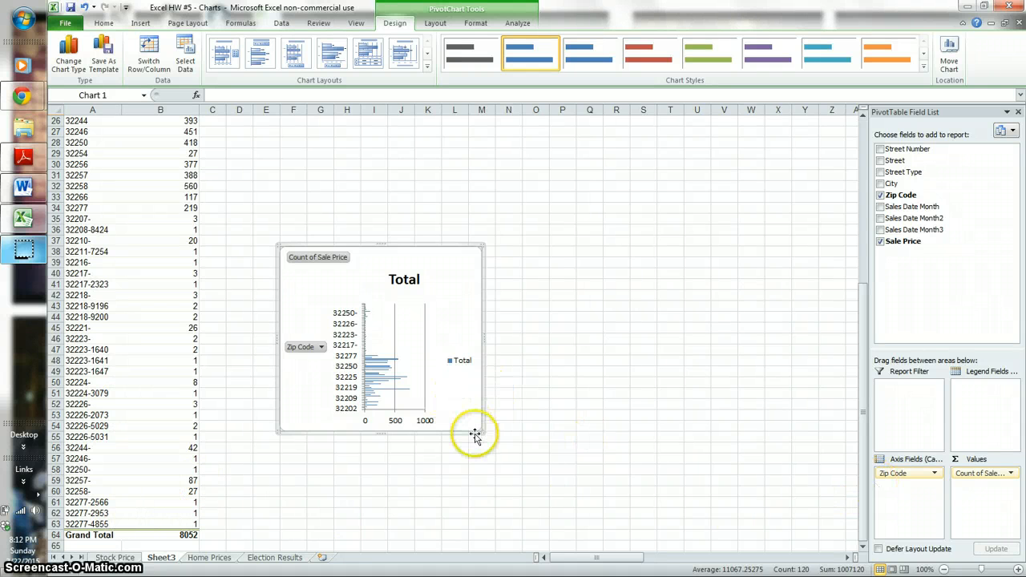
Enlarge the zip code bar chart to span about columns F to AF and rows 28 to 63
{"action": "left_click_drag", "start_coordinate": [481, 430], "coordinate": [734, 525]}
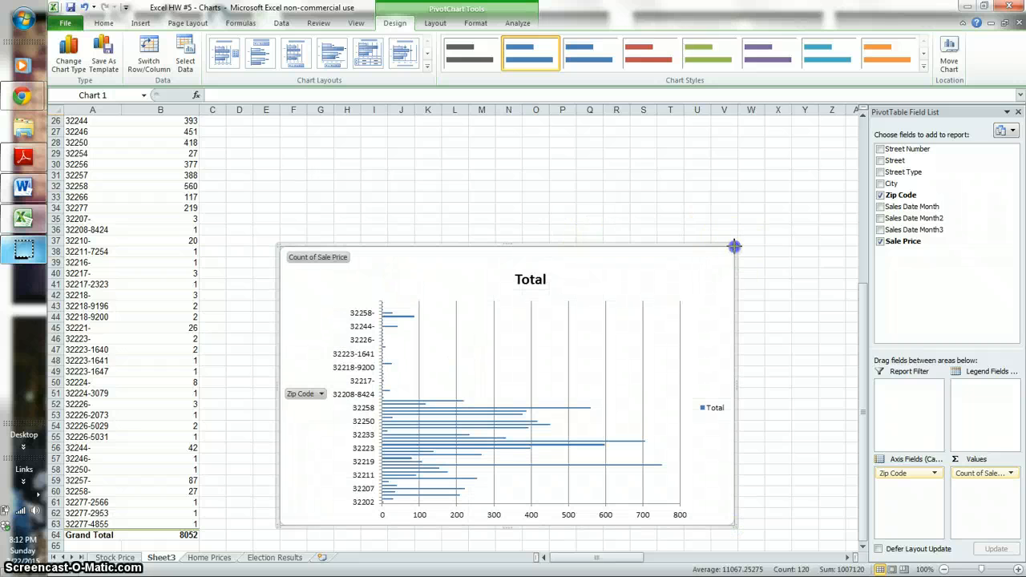
{"action": "left_click_drag", "start_coordinate": [734, 246], "coordinate": [824, 137]}
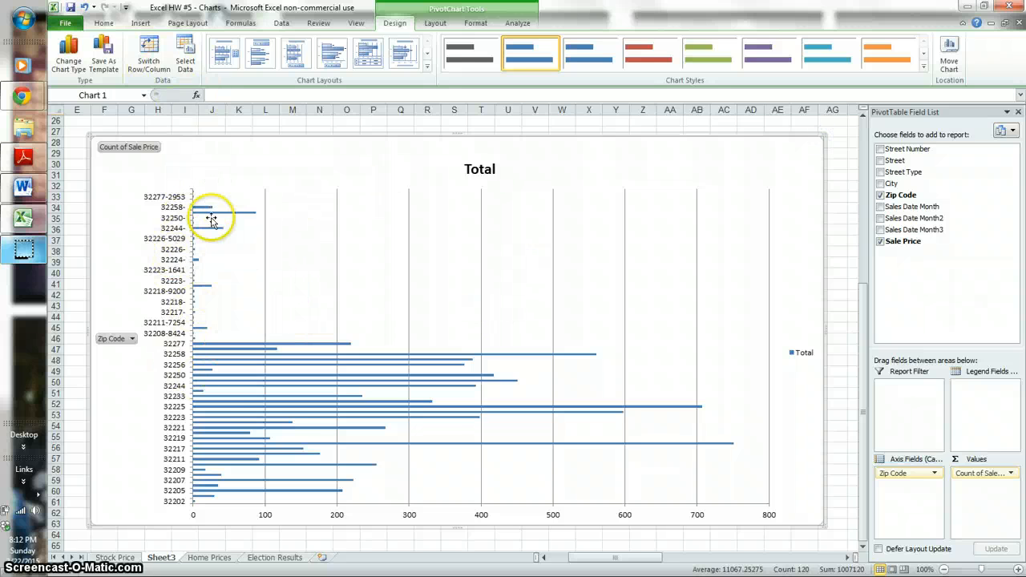
Look through the enlarged chart's axes and data label options and the Zip Code field settings
{"action": "left_click", "coordinate": [435, 23]}
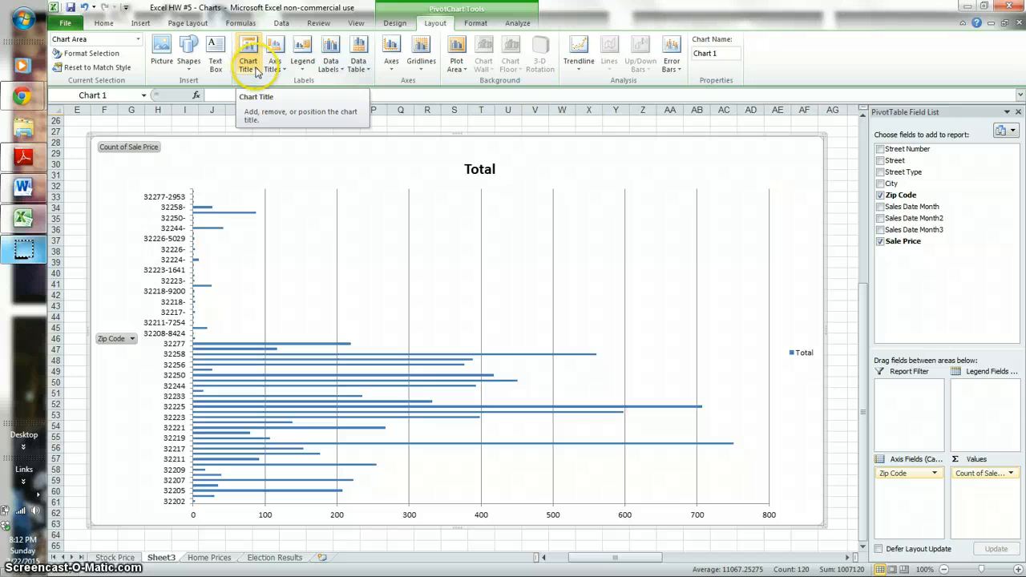
{"action": "left_click", "coordinate": [390, 61]}
{"action": "mouse_move", "coordinate": [426, 88]}
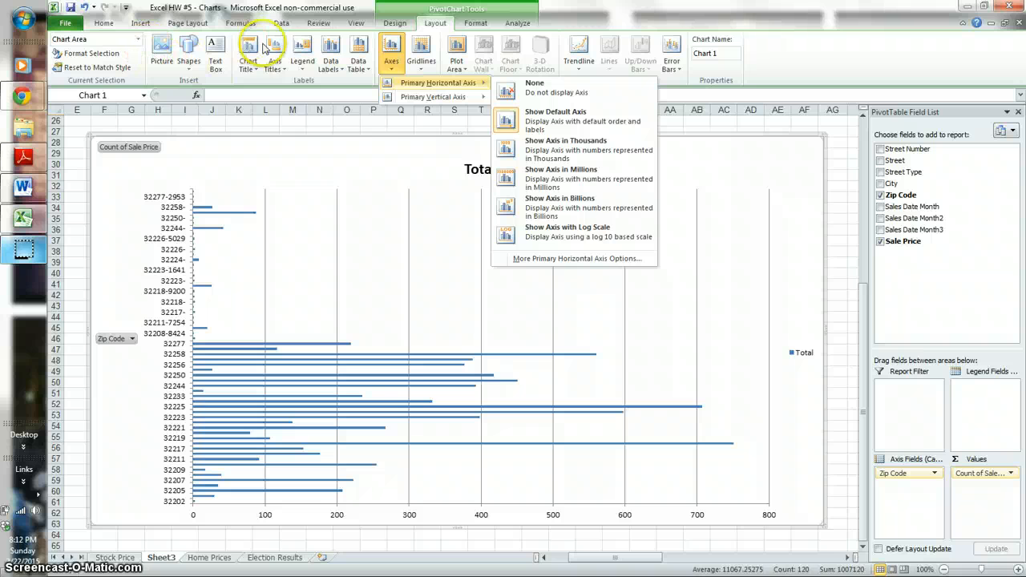
{"action": "left_click", "coordinate": [325, 53]}
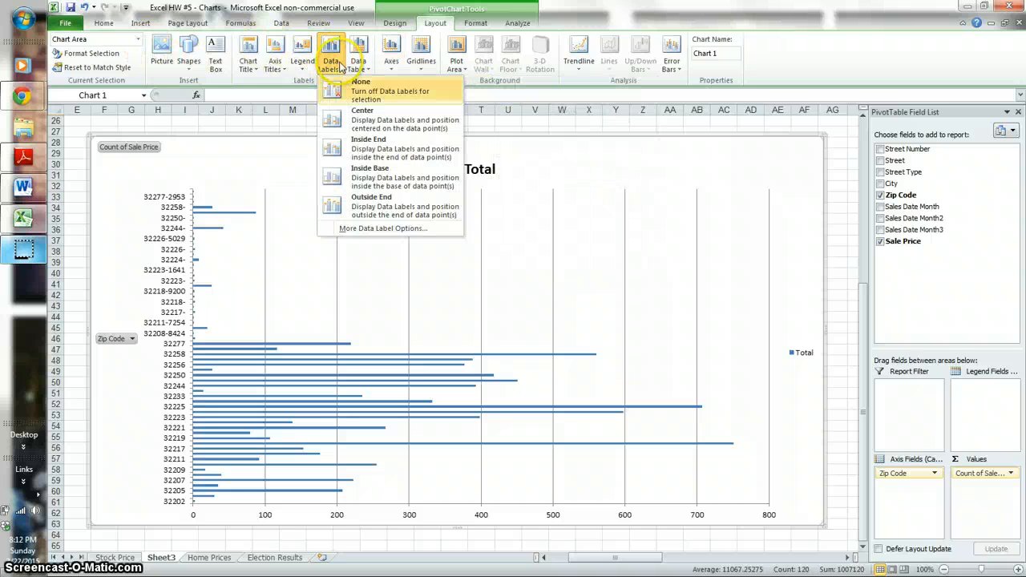
{"action": "left_click", "coordinate": [216, 242]}
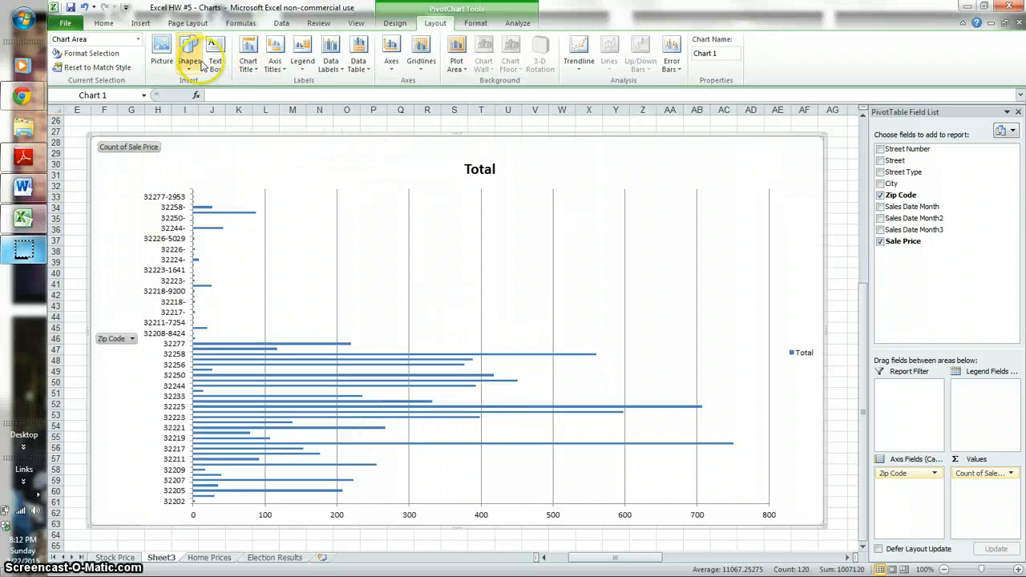
{"action": "right_click", "coordinate": [172, 241]}
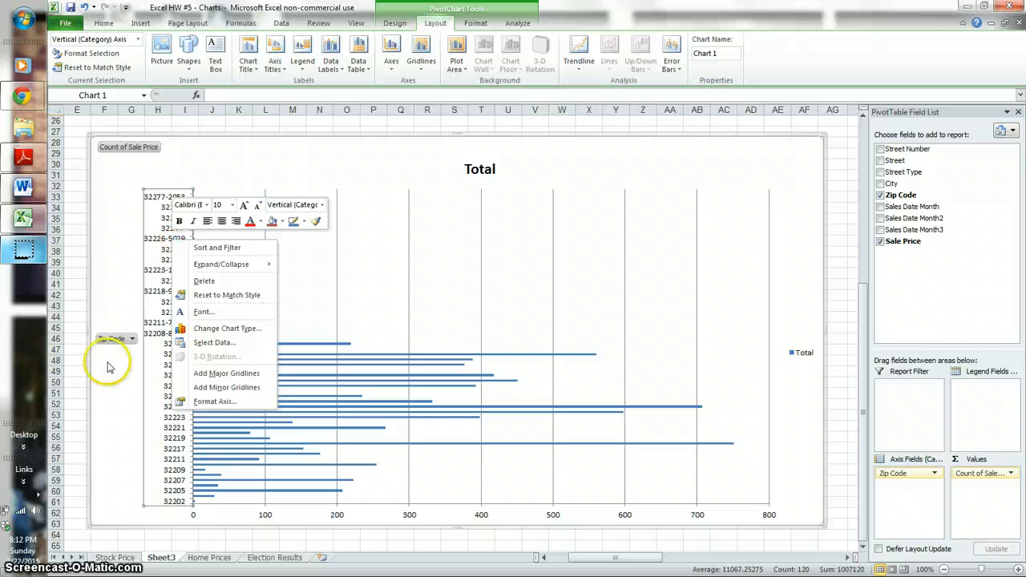
{"action": "right_click", "coordinate": [128, 340]}
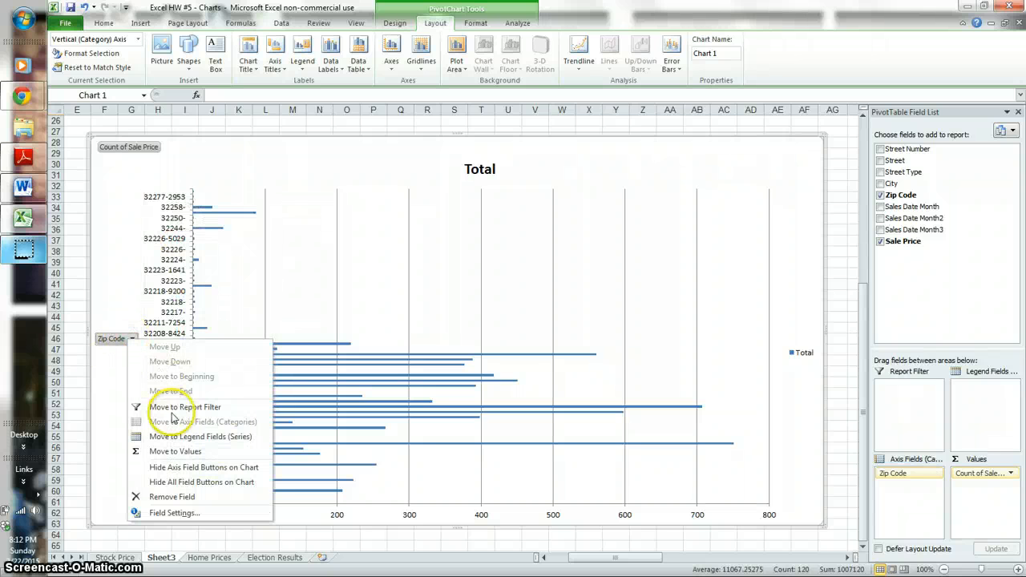
{"action": "left_click", "coordinate": [193, 513]}
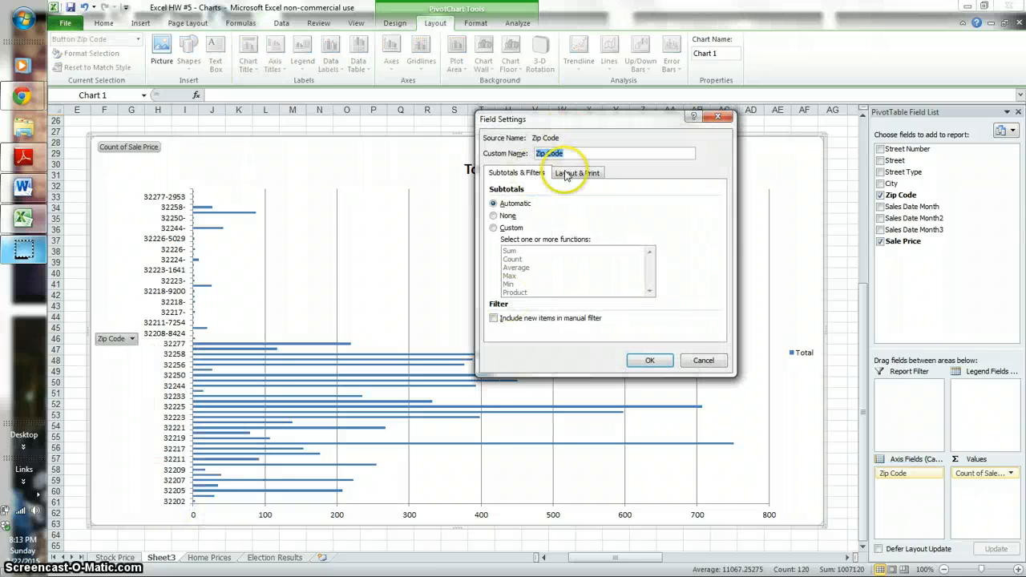
{"action": "left_click", "coordinate": [567, 174]}
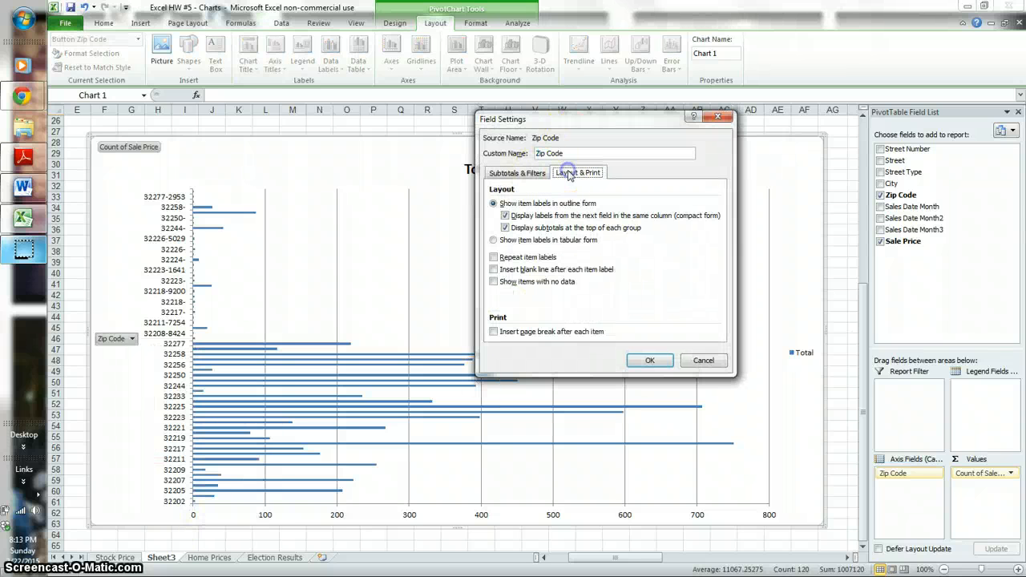
{"action": "left_click", "coordinate": [715, 360]}
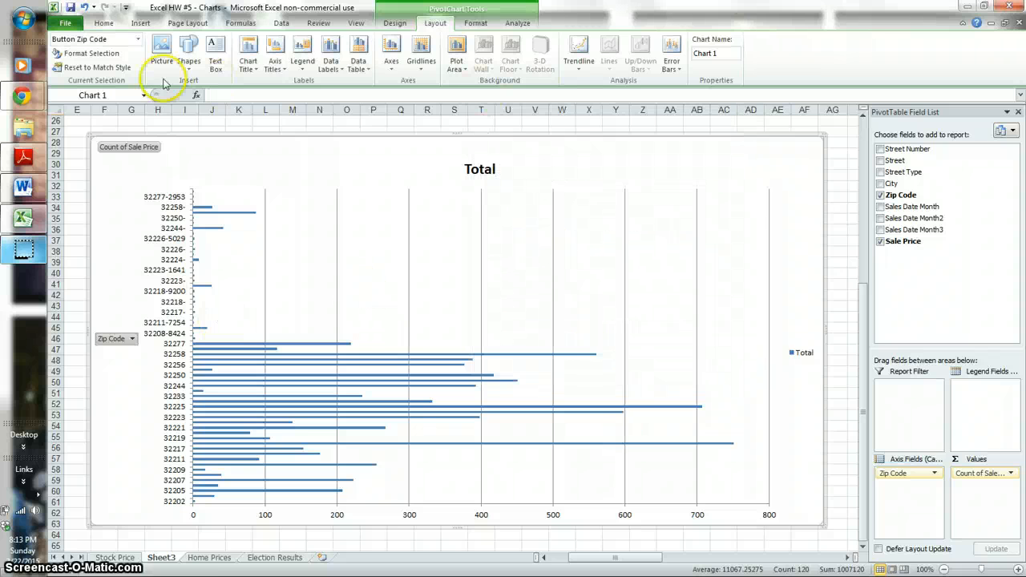
{"action": "left_click", "coordinate": [143, 24]}
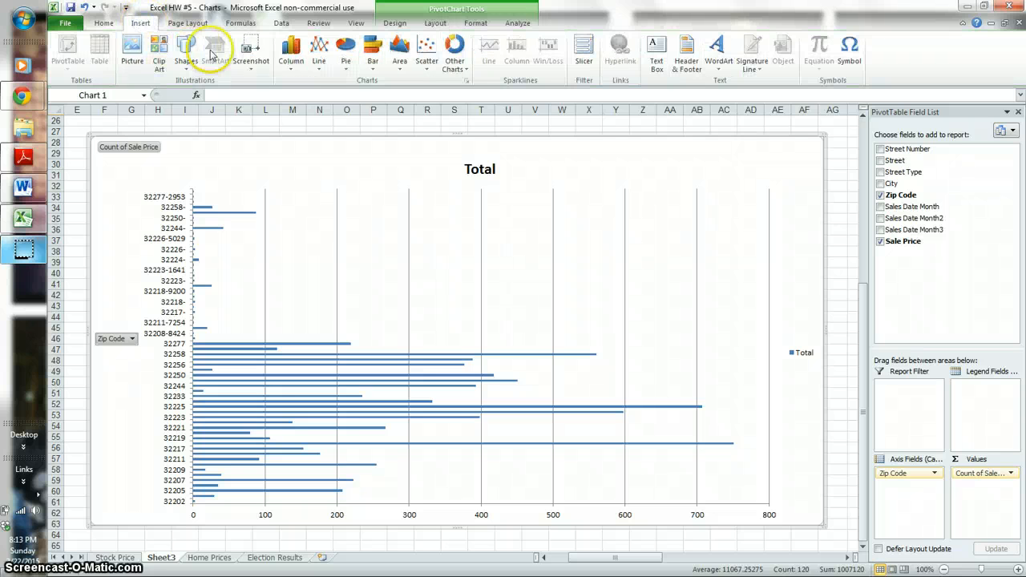
{"action": "left_click", "coordinate": [367, 64]}
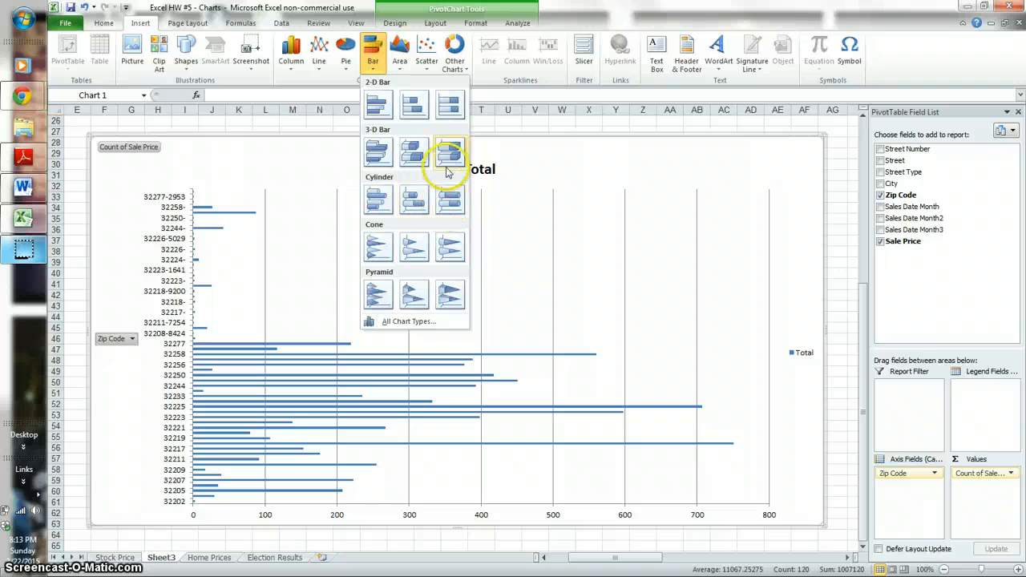
{"action": "left_click", "coordinate": [419, 114]}
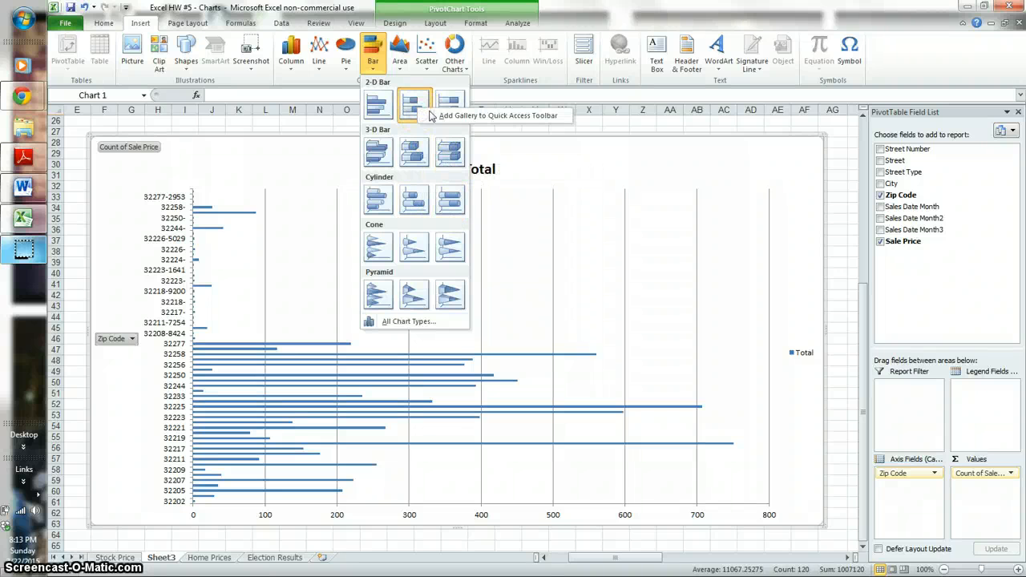
{"action": "left_click", "coordinate": [702, 239]}
{"action": "left_click", "coordinate": [702, 240]}
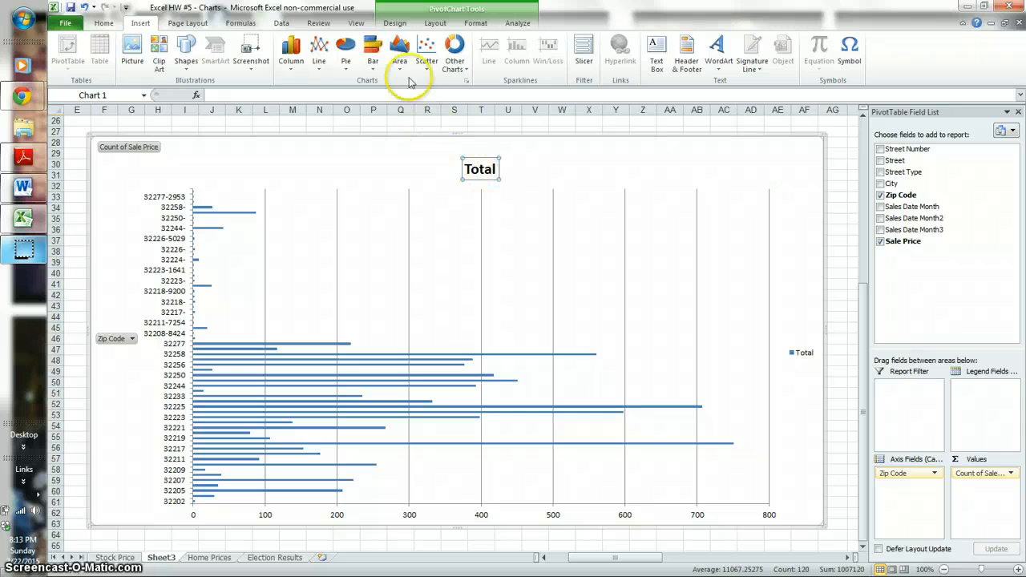
Change the zip code bar chart's title to "Houses Sold Per Zip Code"
{"action": "left_click", "coordinate": [435, 24]}
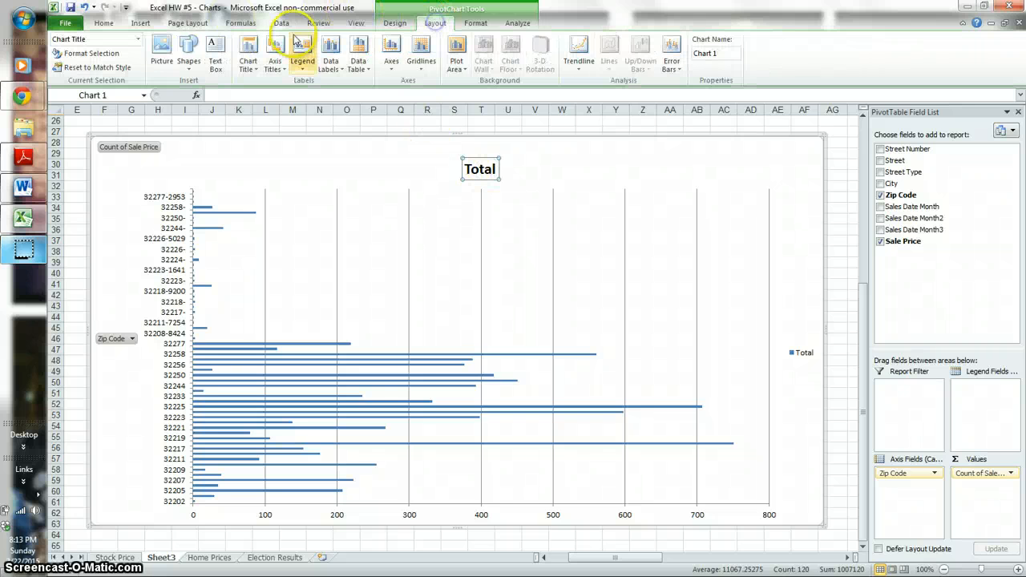
{"action": "left_click", "coordinate": [303, 61]}
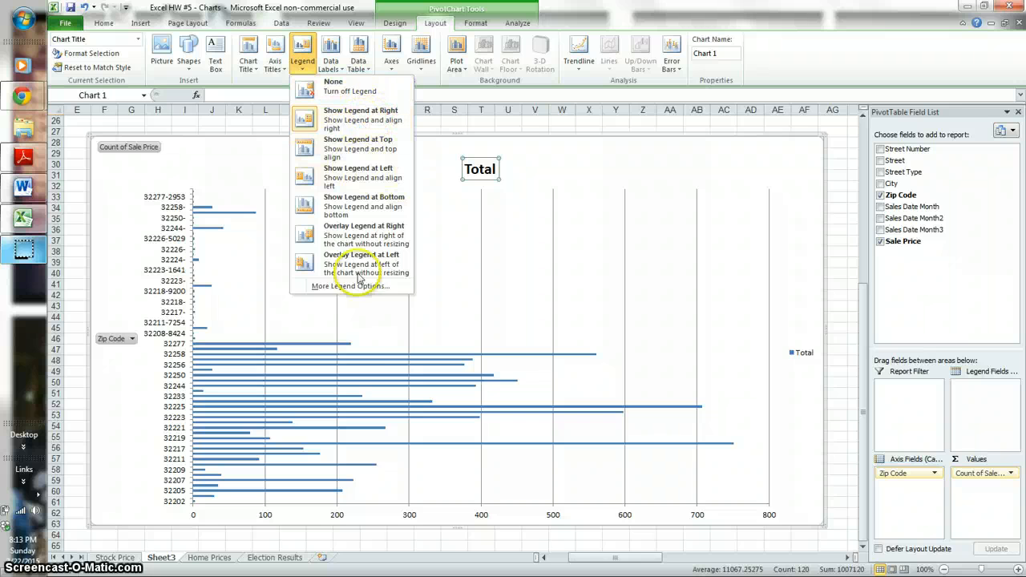
{"action": "left_click", "coordinate": [489, 161]}
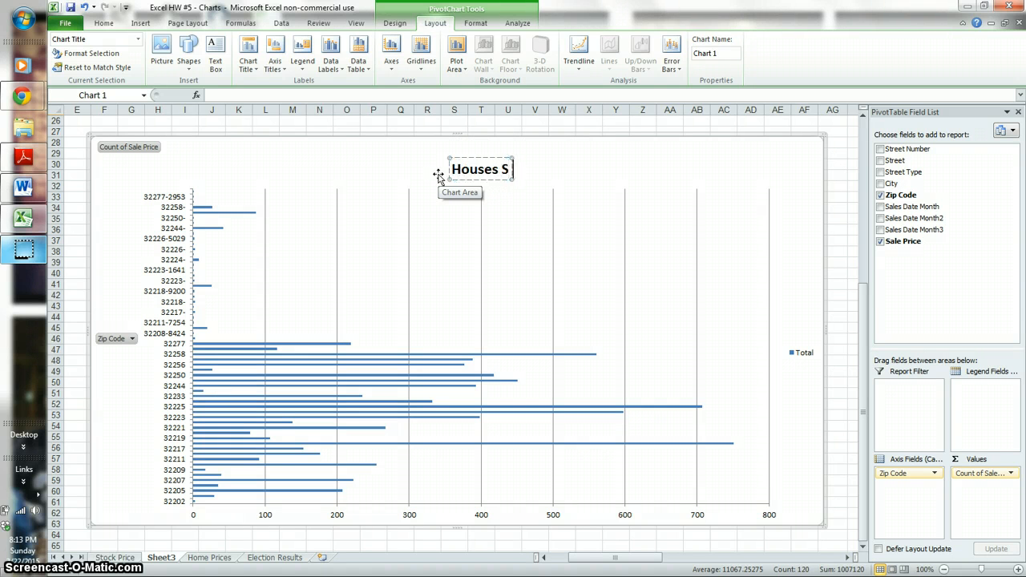
{"action": "type", "text": "Per"}
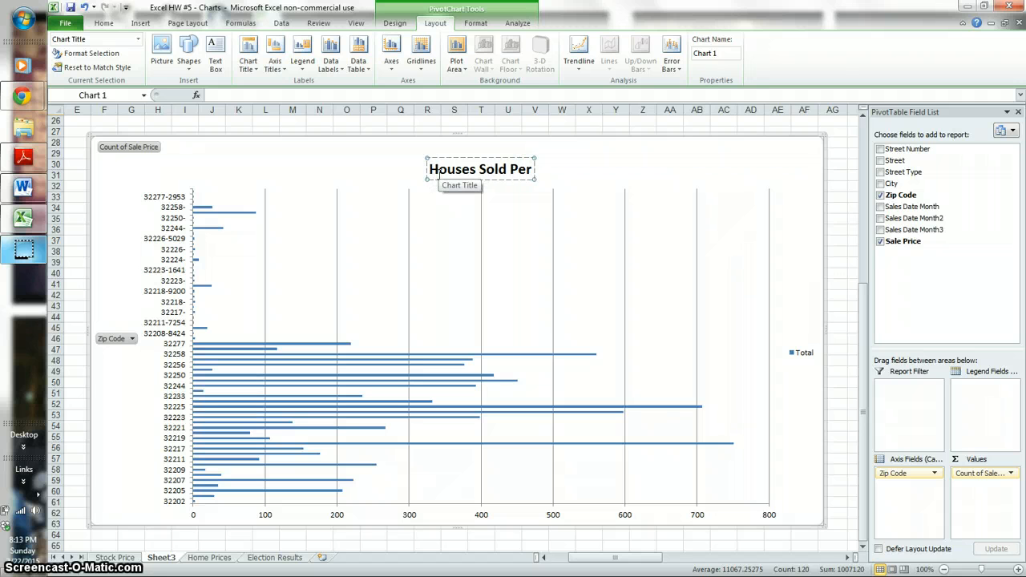
{"action": "type", "text": " Zip Code"}
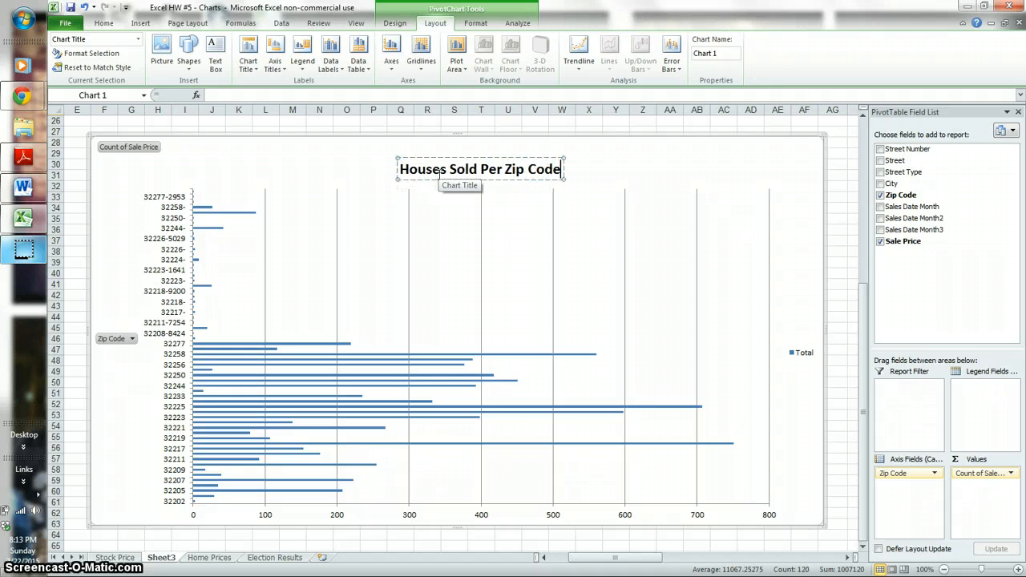
{"action": "left_click", "coordinate": [551, 171]}
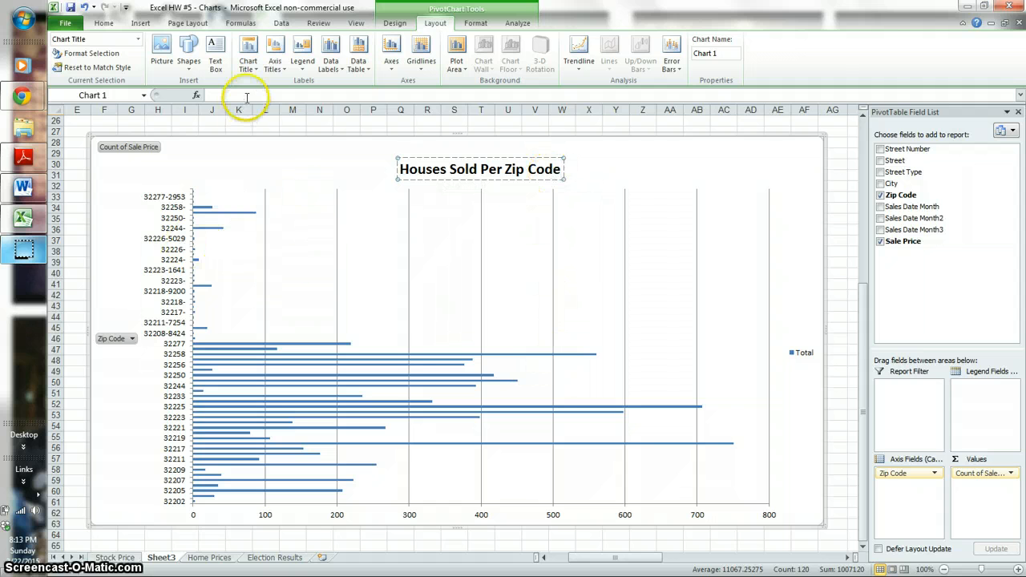
{"action": "left_click", "coordinate": [307, 271]}
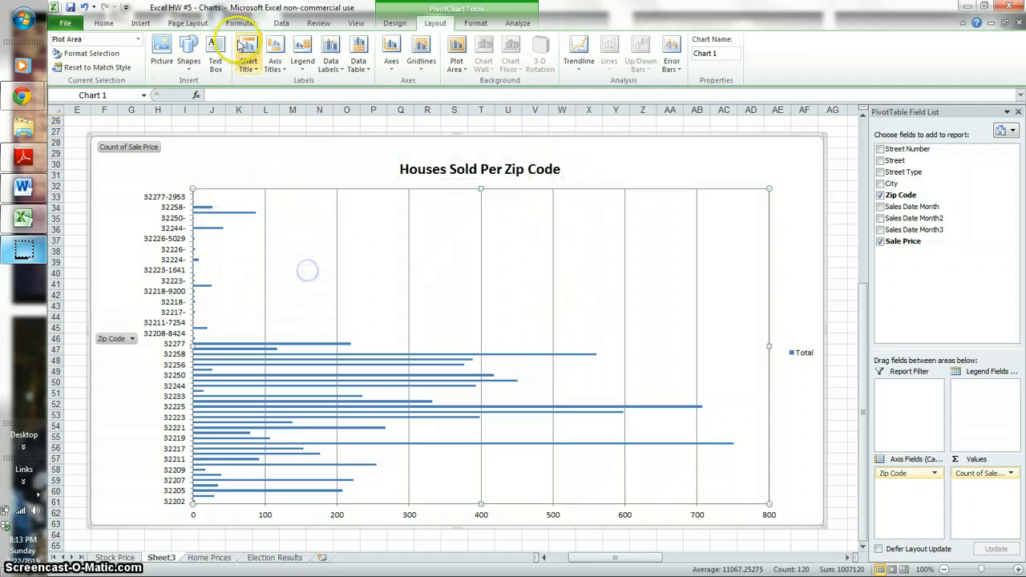
{"action": "left_click", "coordinate": [396, 24]}
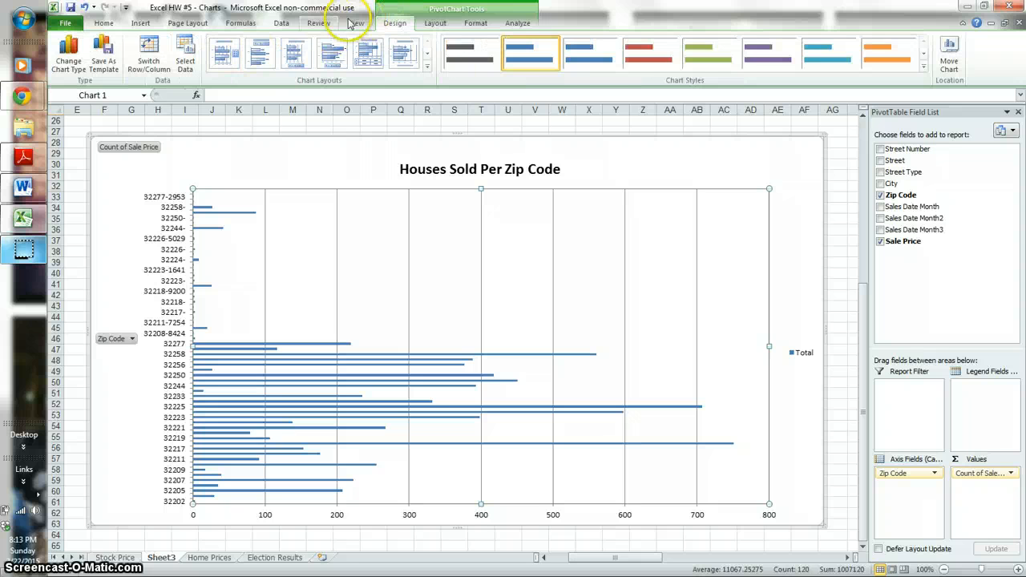
{"action": "left_click", "coordinate": [282, 24]}
{"action": "left_click", "coordinate": [320, 24]}
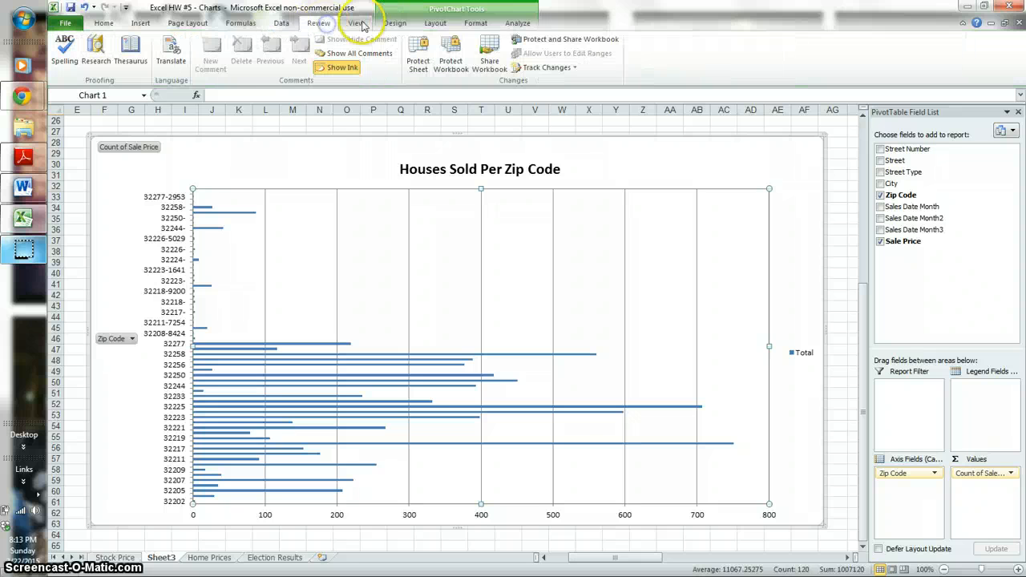
{"action": "left_click", "coordinate": [361, 24]}
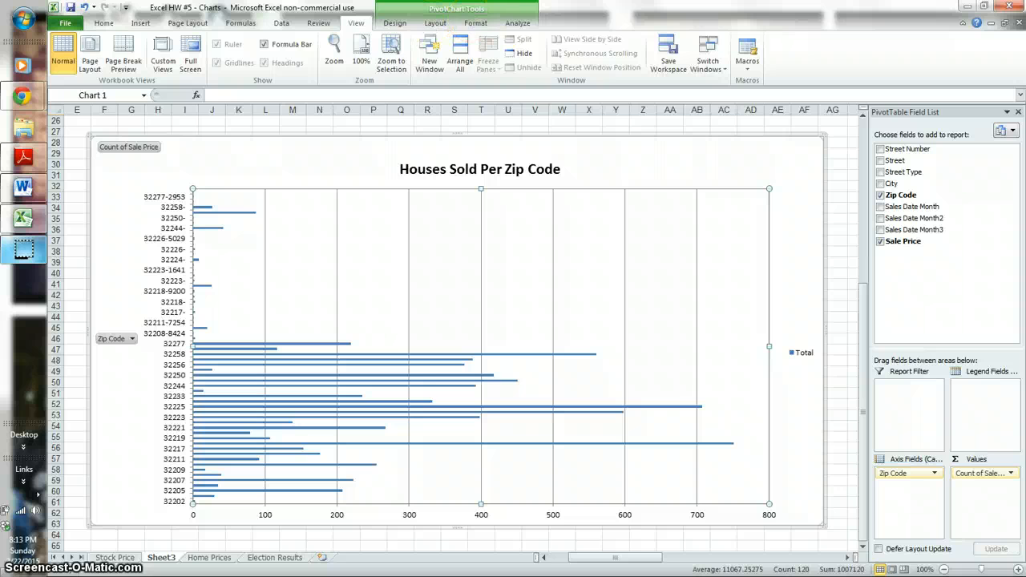
Try several preset chart layouts on the zip code bar chart, ending with the first layout that has a title and side legend
{"action": "left_click", "coordinate": [462, 8]}
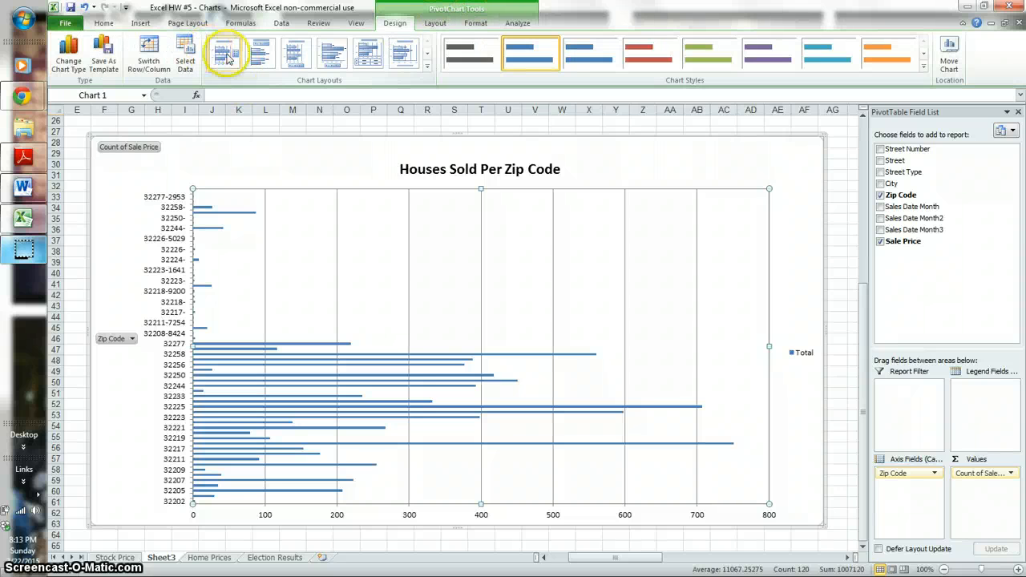
{"action": "left_click", "coordinate": [271, 56]}
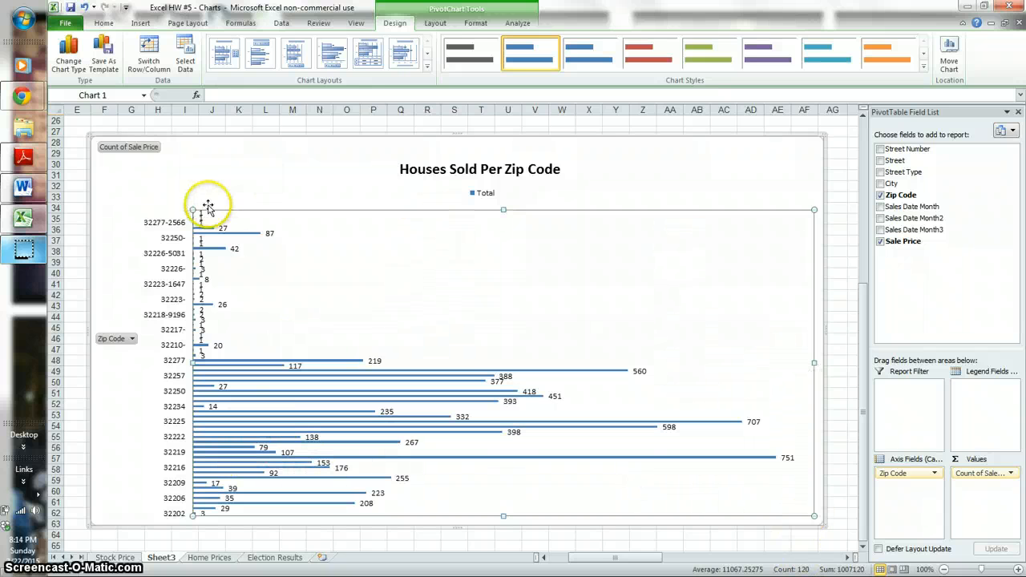
{"action": "left_click_drag", "start_coordinate": [192, 210], "coordinate": [186, 205]}
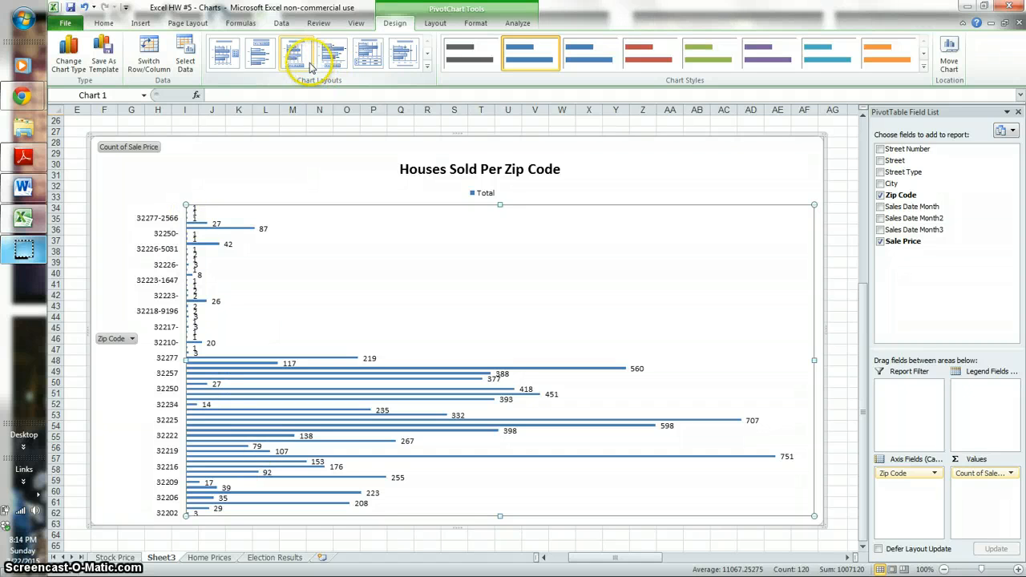
{"action": "left_click", "coordinate": [335, 54]}
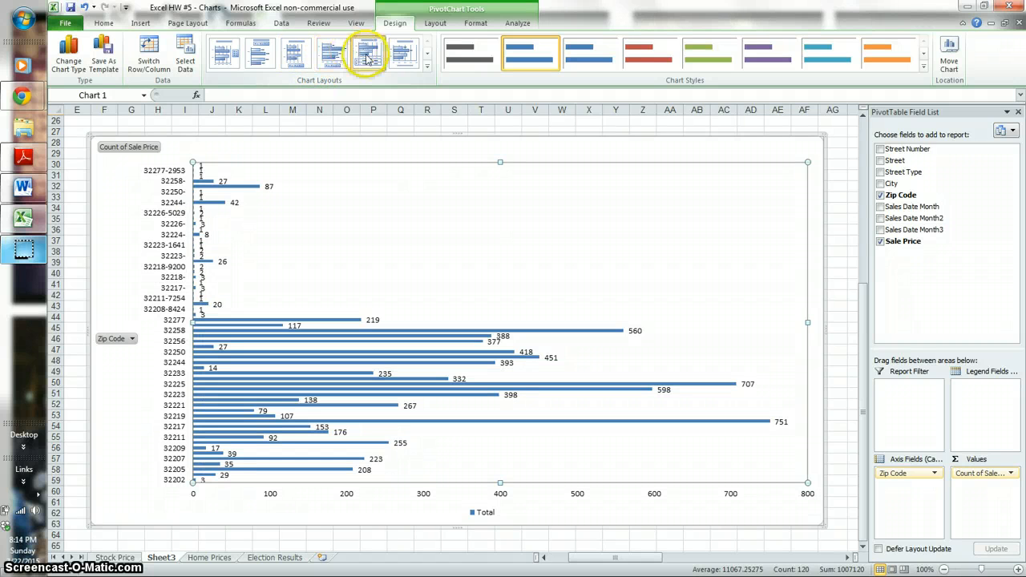
{"action": "left_click", "coordinate": [367, 56]}
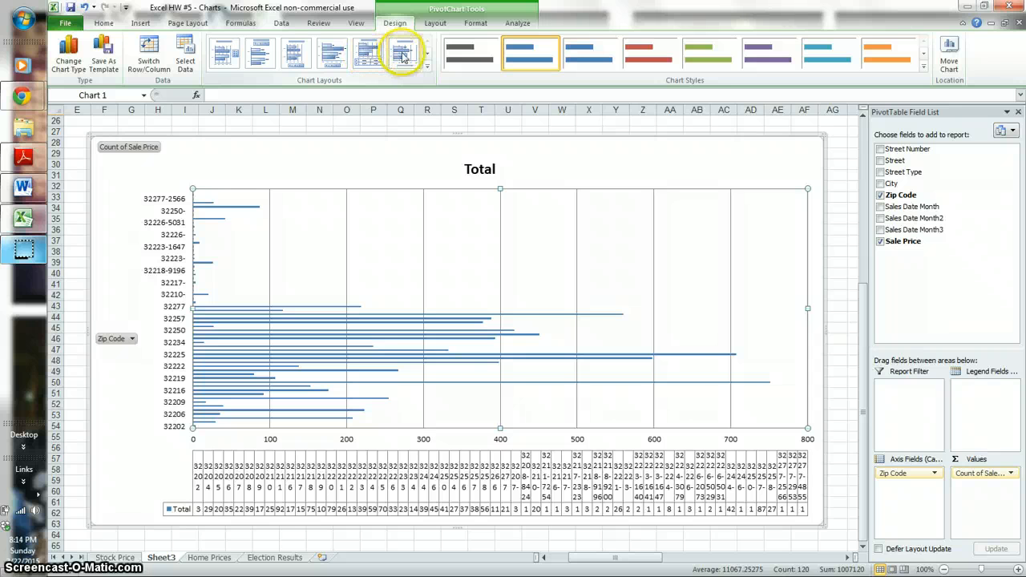
{"action": "left_click", "coordinate": [403, 55]}
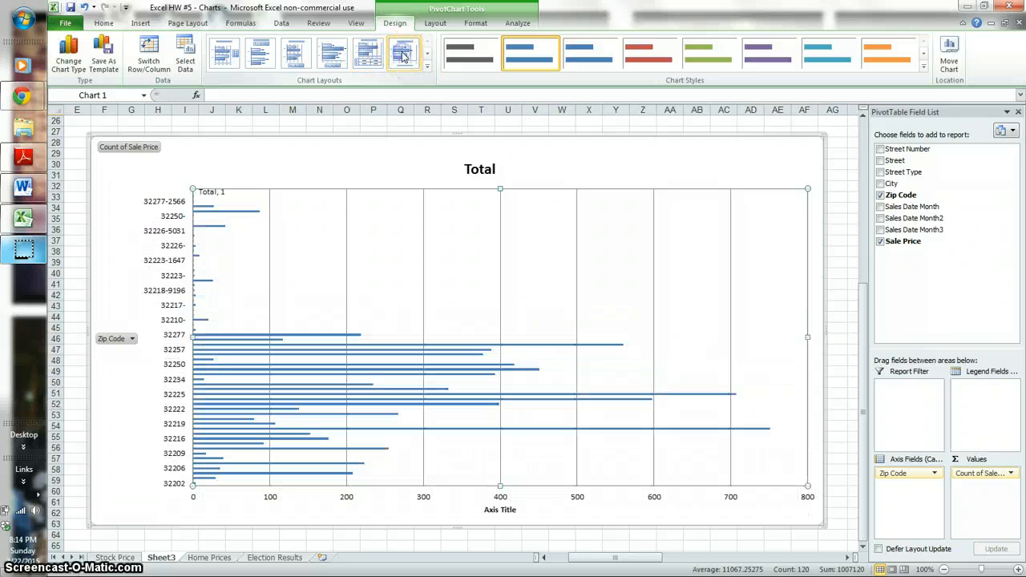
{"action": "left_click", "coordinate": [227, 56]}
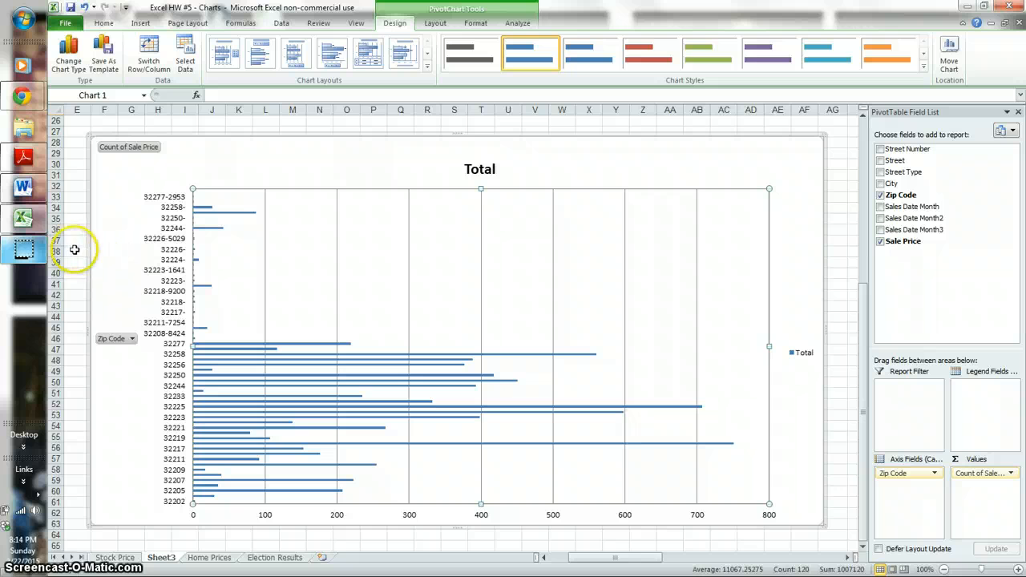
{"action": "left_click", "coordinate": [133, 338]}
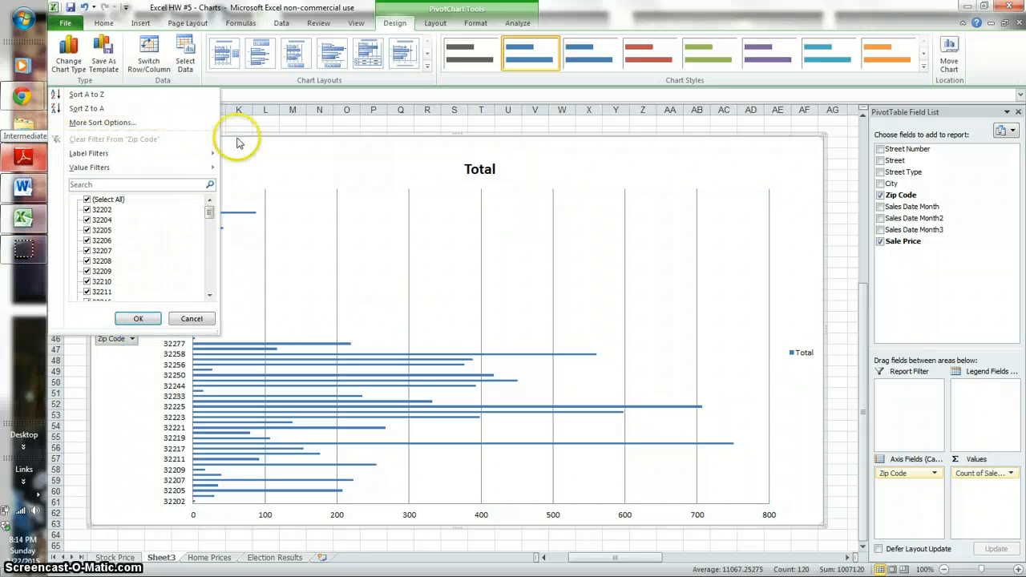
{"action": "left_click", "coordinate": [271, 182]}
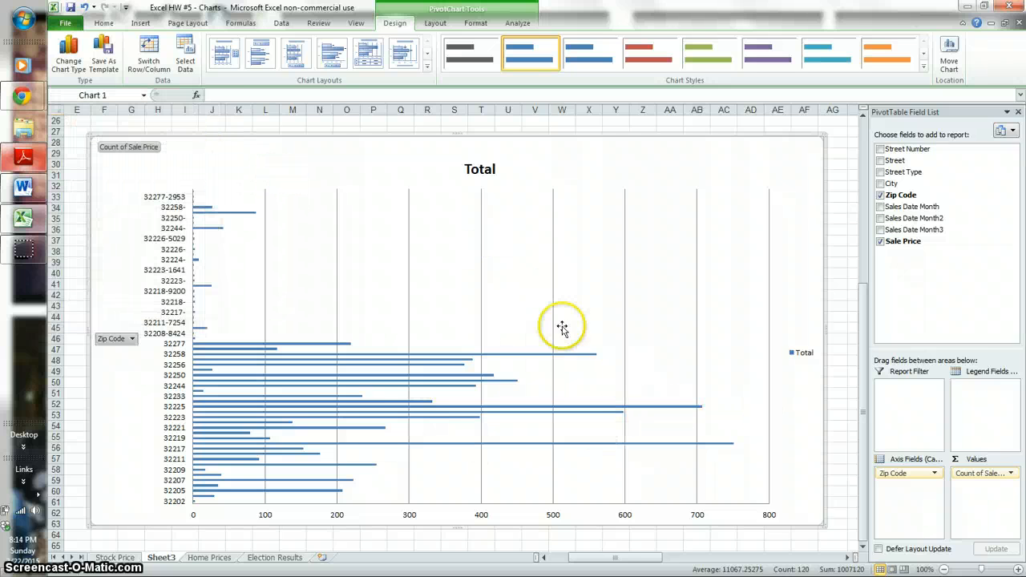
{"action": "scroll", "coordinate": [564, 330], "scroll_direction": "down", "scroll_amount": 2}
{"action": "scroll", "coordinate": [564, 331], "scroll_direction": "down", "scroll_amount": 1}
{"action": "scroll", "coordinate": [593, 313], "scroll_direction": "up", "scroll_amount": 1}
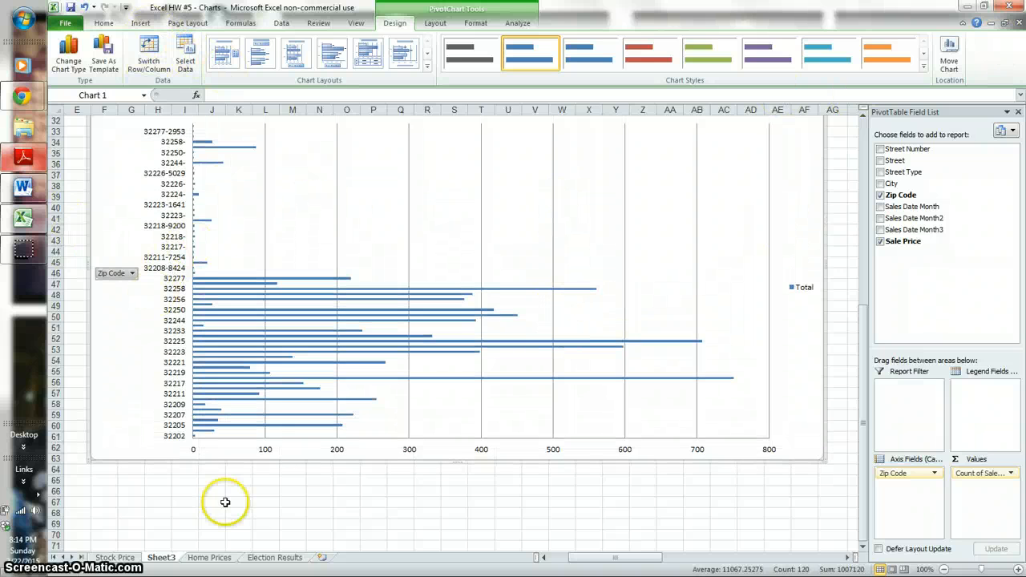
On the Election Results sheet, insert an exploded 3-D pie chart from A1:F3 and apply the layout labelling slices with names and percentages
{"action": "left_click", "coordinate": [275, 557]}
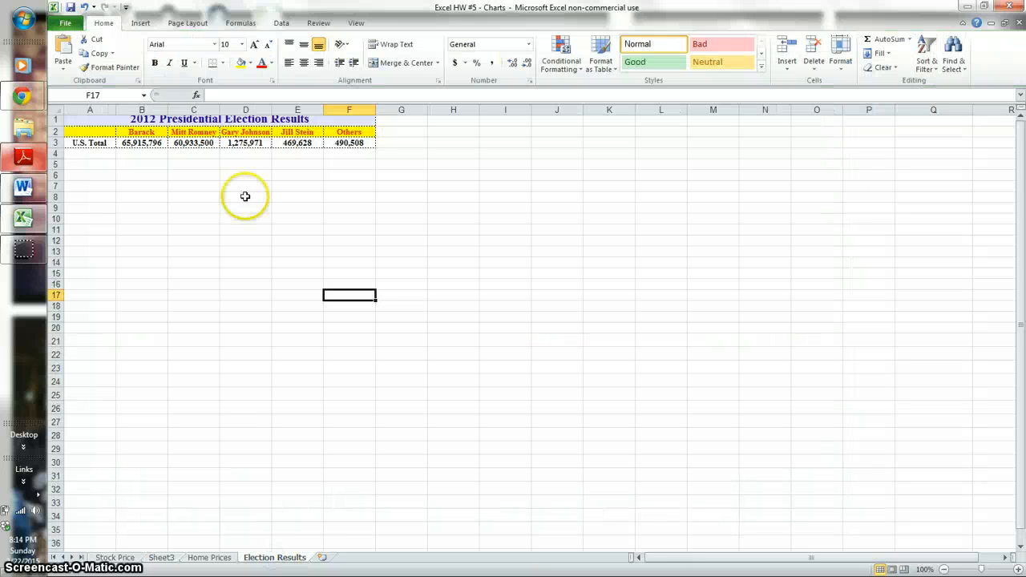
{"action": "left_click_drag", "start_coordinate": [103, 122], "coordinate": [308, 143]}
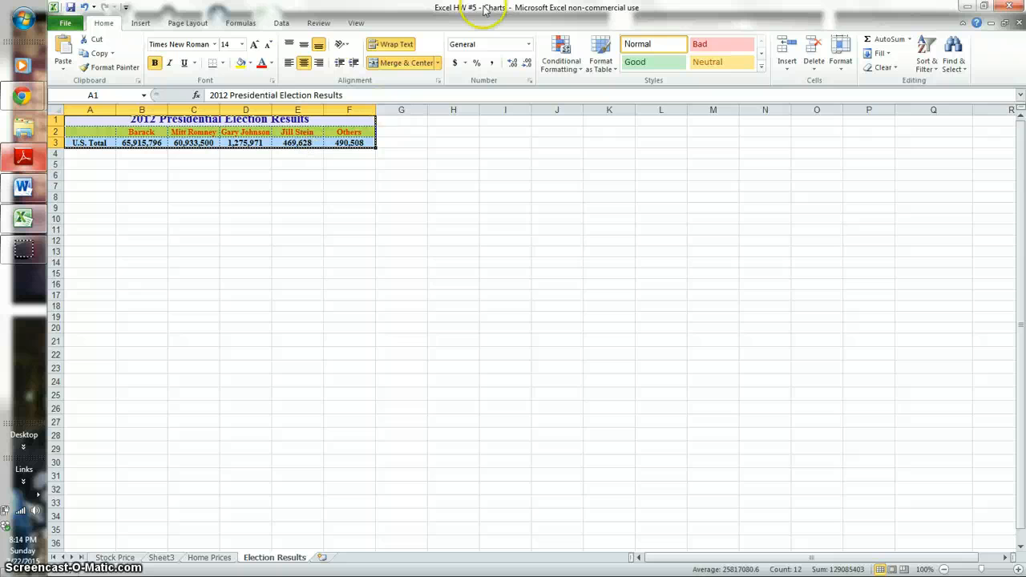
{"action": "left_click", "coordinate": [141, 22]}
{"action": "left_click", "coordinate": [347, 58]}
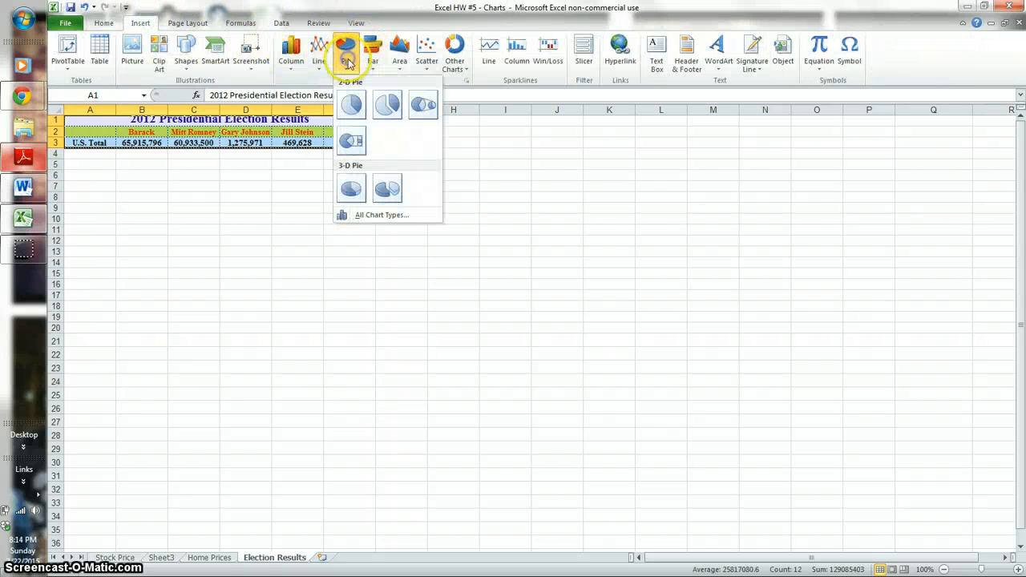
{"action": "left_click", "coordinate": [388, 190]}
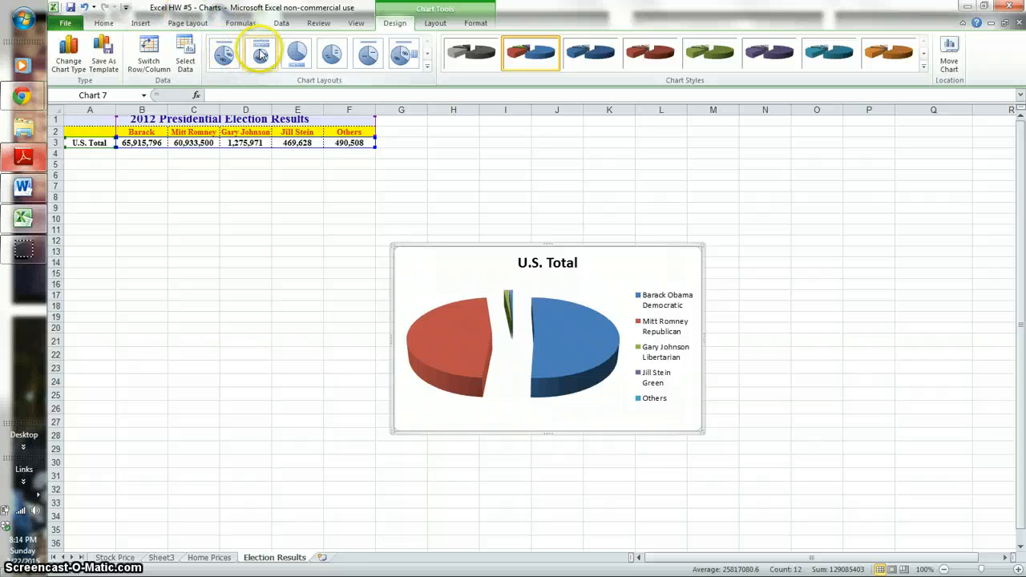
{"action": "left_click", "coordinate": [224, 55]}
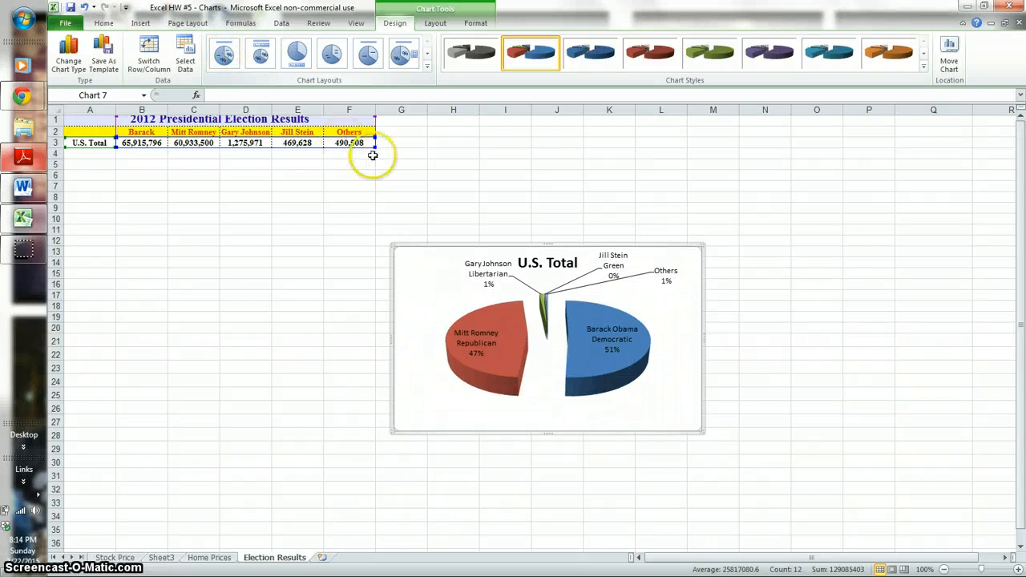